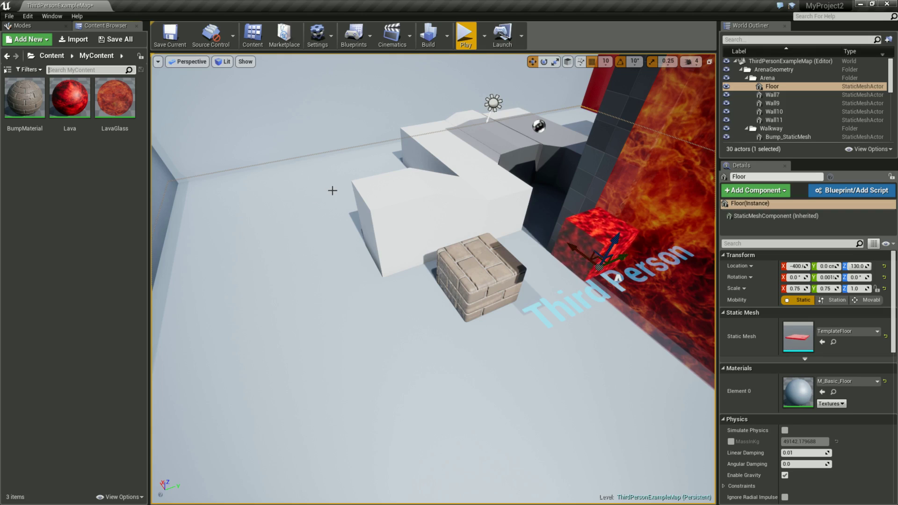
- Fly the level camera lower toward the blocks, then pull back to face the lava wall
{"action": "right_click_drag", "start_coordinate": [340, 180], "coordinate": [359, 251]}
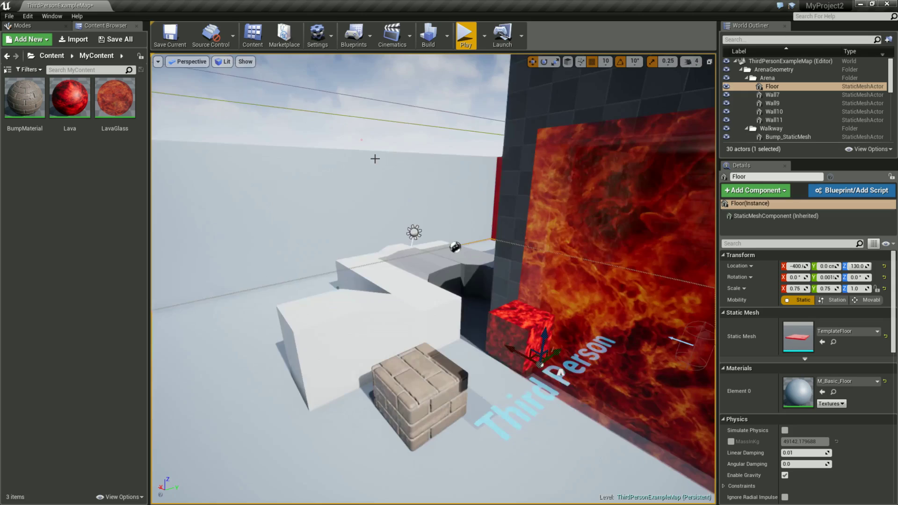
{"action": "scroll", "coordinate": [445, 270], "scroll_direction": "up", "scroll_amount": 5}
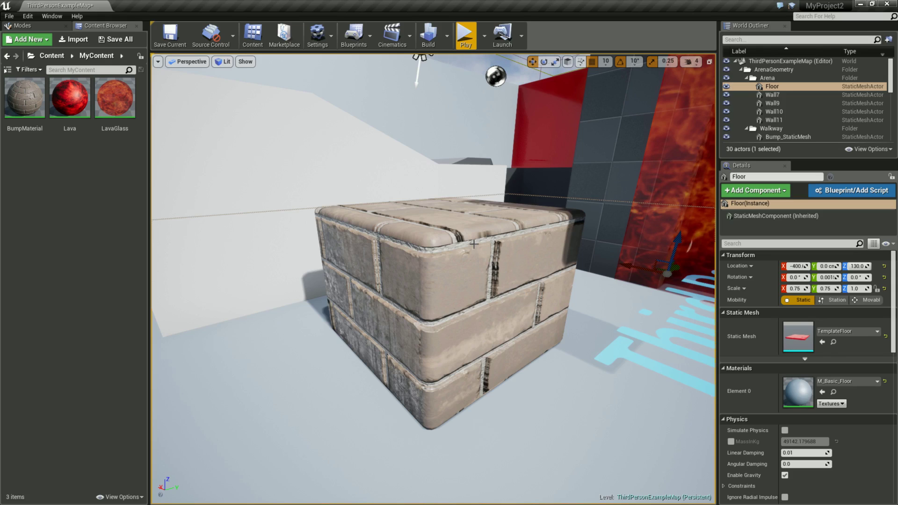
{"action": "scroll", "coordinate": [473, 243], "scroll_direction": "down", "scroll_amount": 5}
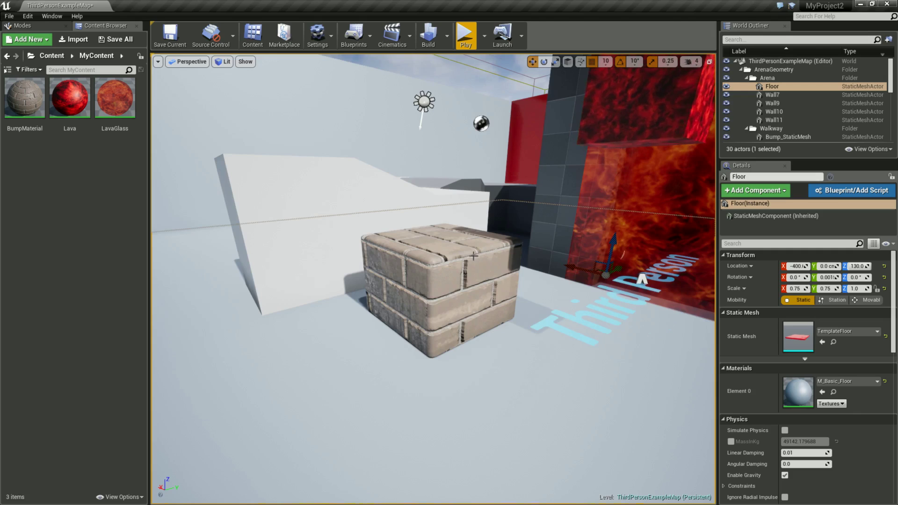
{"action": "scroll", "coordinate": [473, 256], "scroll_direction": "up", "scroll_amount": 4}
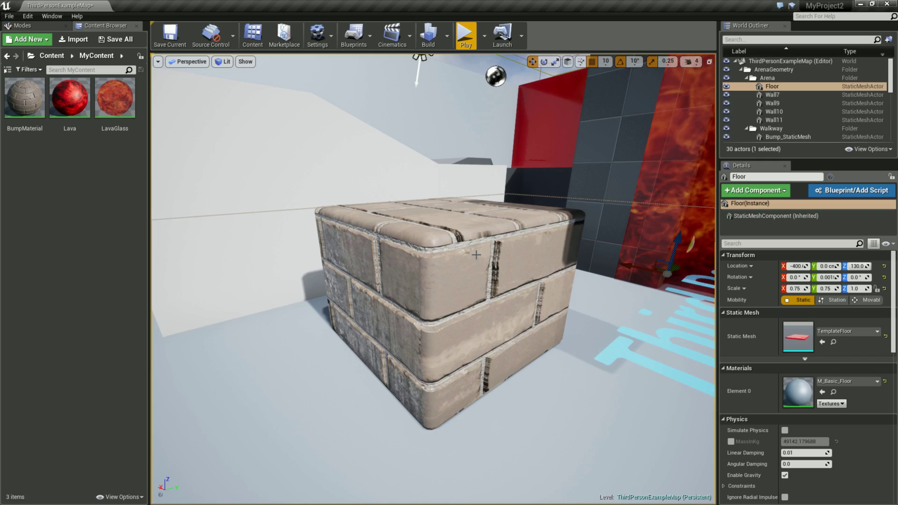
{"action": "left_click_drag", "start_coordinate": [476, 255], "coordinate": [487, 323]}
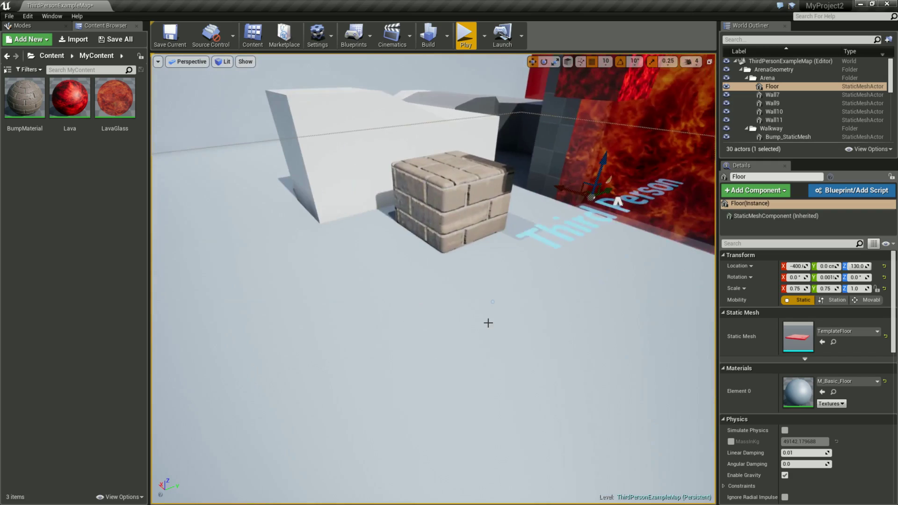
{"action": "scroll", "coordinate": [488, 323], "scroll_direction": "down", "scroll_amount": 3}
{"action": "scroll", "coordinate": [482, 285], "scroll_direction": "down", "scroll_amount": 3}
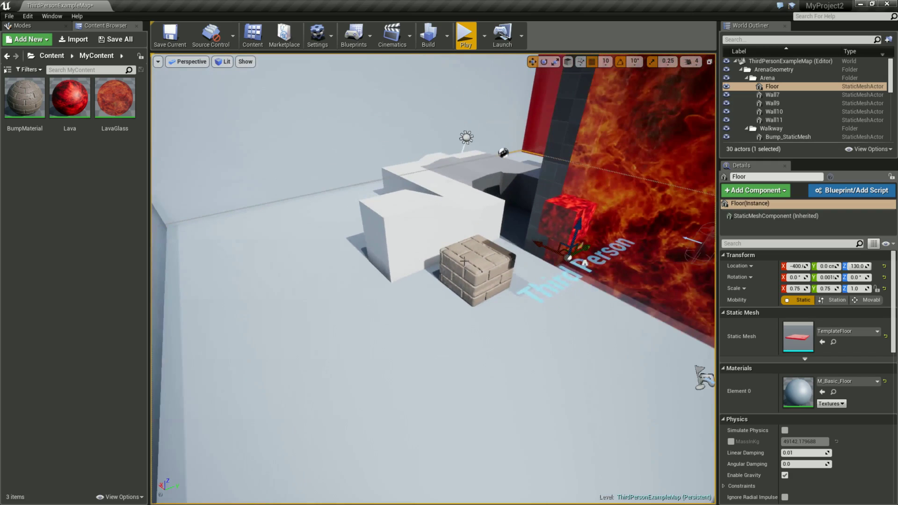
{"action": "scroll", "coordinate": [464, 261], "scroll_direction": "down", "scroll_amount": 2}
{"action": "scroll", "coordinate": [464, 261], "scroll_direction": "down", "scroll_amount": 2}
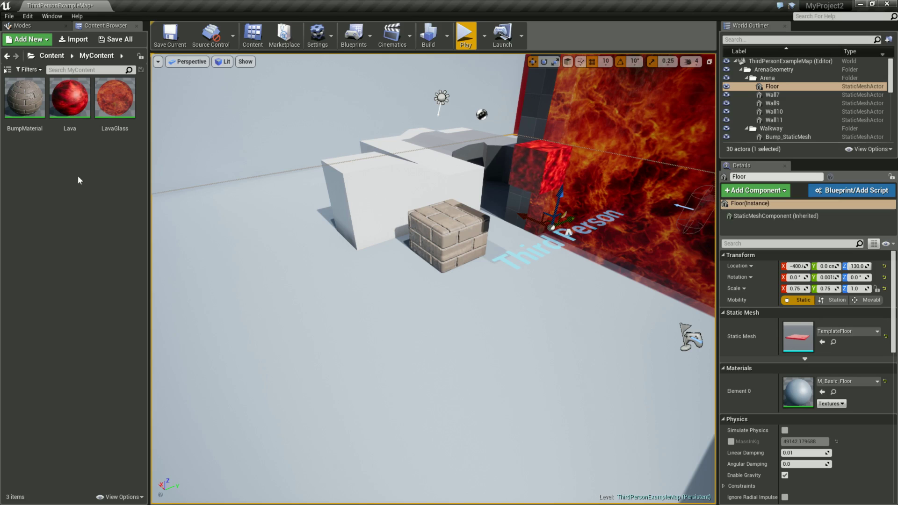
- Create a Material Function named Schnee in MyContent and open it in the editor
{"action": "right_click", "coordinate": [33, 156]}
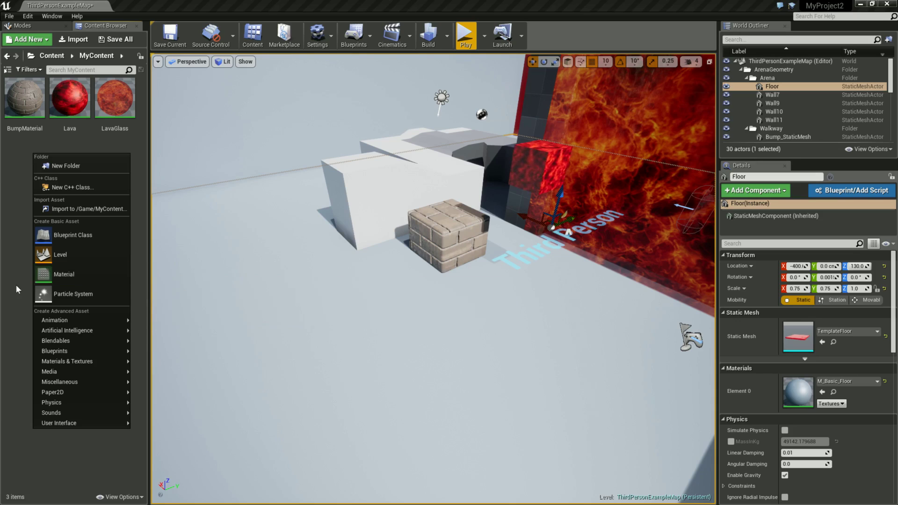
{"action": "mouse_move", "coordinate": [69, 333]}
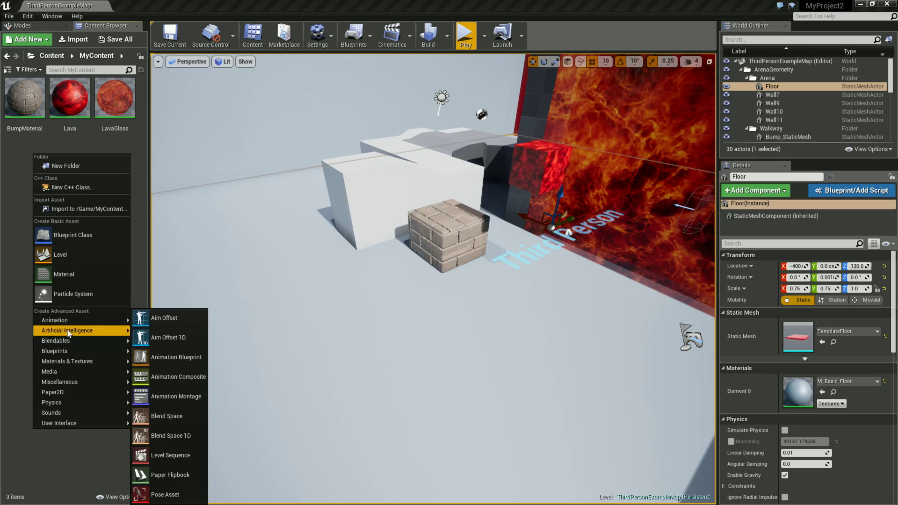
{"action": "mouse_move", "coordinate": [116, 364]}
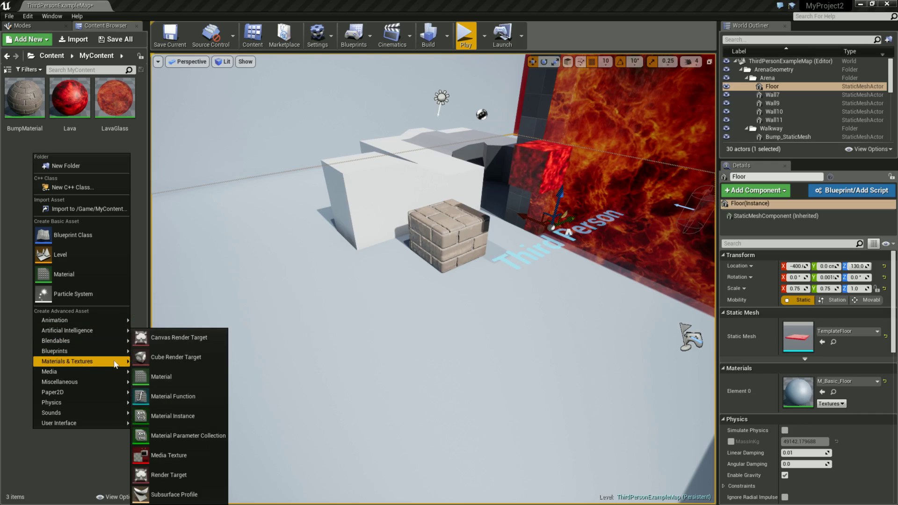
{"action": "left_click", "coordinate": [173, 401]}
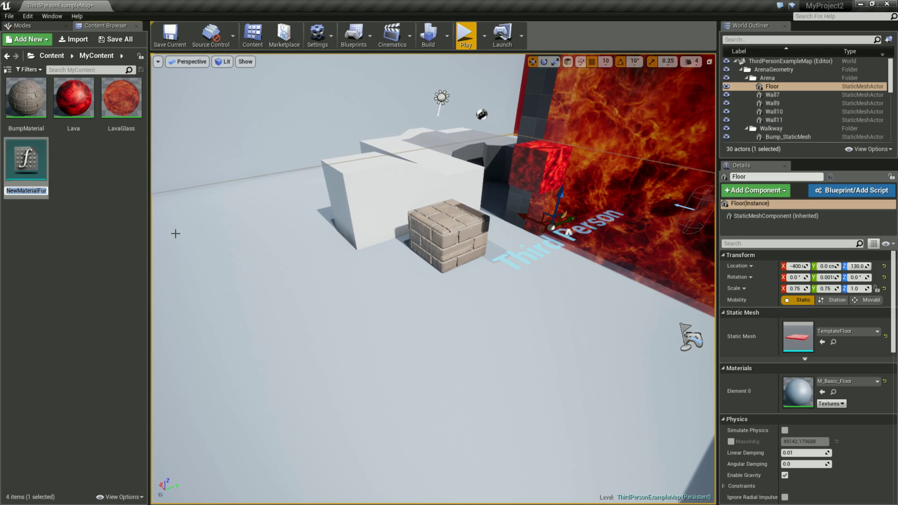
{"action": "type", "text": "Schnee"}
{"action": "key", "text": "Return"}
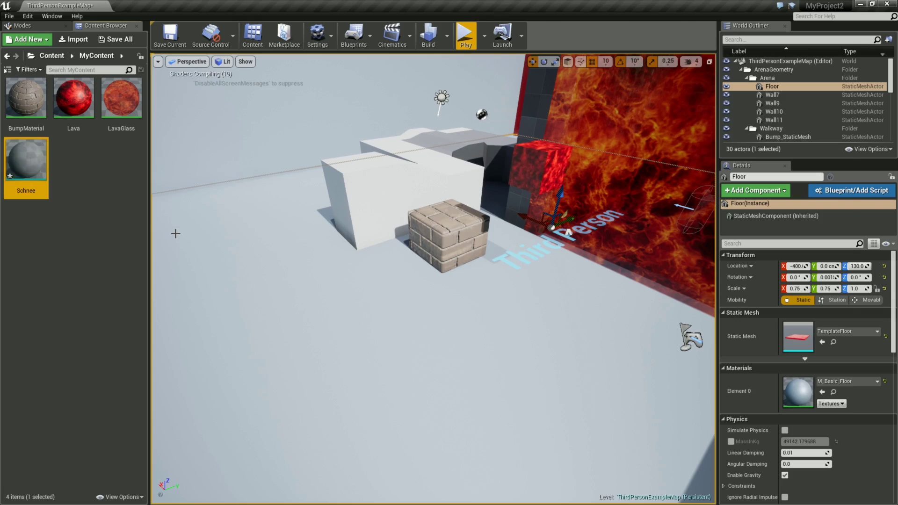
{"action": "key", "text": "Return"}
- Place a MakeMaterialAttributes node from a 'Make' Palette search left of Output Result, wired into it
{"action": "right_click_drag", "start_coordinate": [461, 220], "coordinate": [552, 221]}
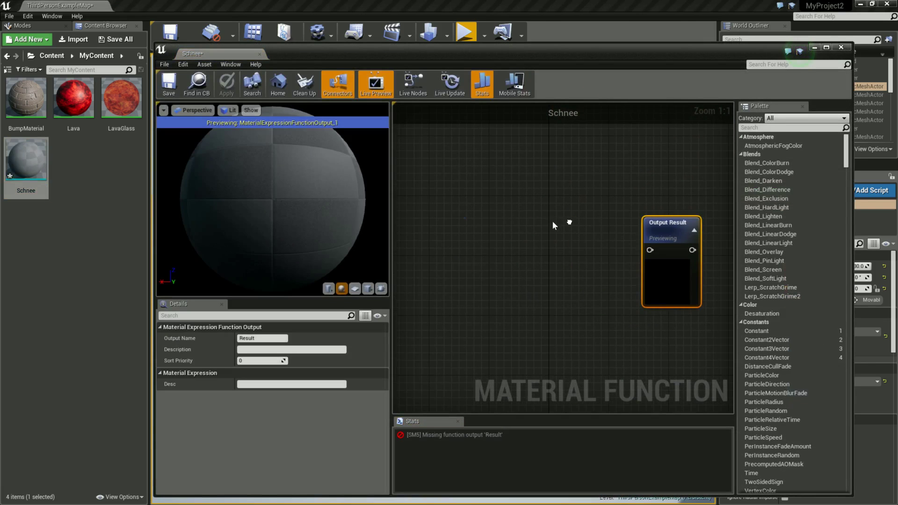
{"action": "scroll", "coordinate": [566, 220], "scroll_direction": "down", "scroll_amount": 3}
{"action": "scroll", "coordinate": [615, 245], "scroll_direction": "up", "scroll_amount": 1}
{"action": "right_click_drag", "start_coordinate": [614, 246], "coordinate": [607, 227]}
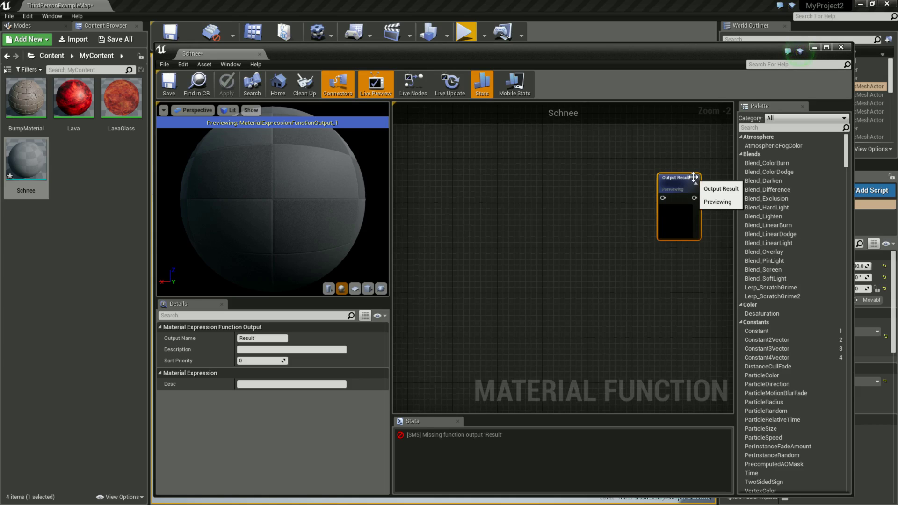
{"action": "left_click", "coordinate": [751, 127]}
{"action": "type", "text": "Make"}
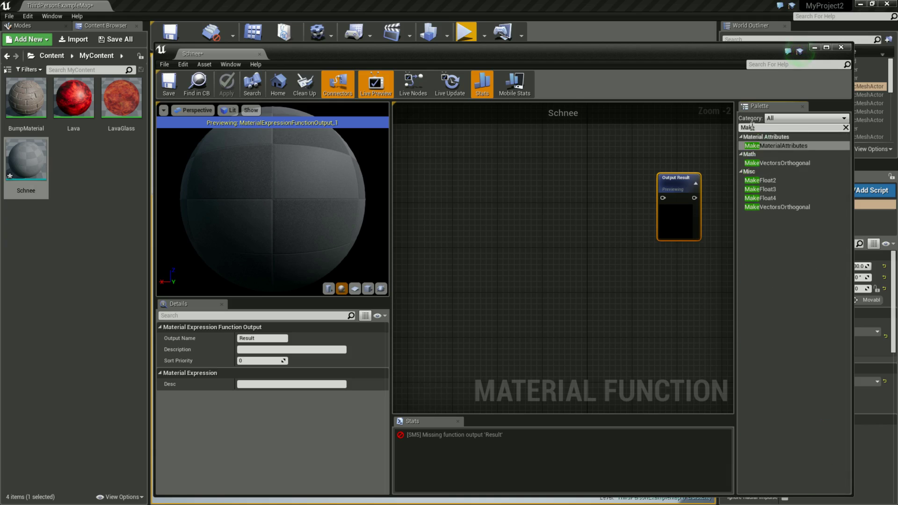
{"action": "mouse_move", "coordinate": [776, 145]}
{"action": "left_mouse_down"}
{"action": "mouse_move", "coordinate": [582, 179]}
{"action": "mouse_move", "coordinate": [611, 149]}
{"action": "mouse_move", "coordinate": [662, 198]}
{"action": "left_mouse_up"}
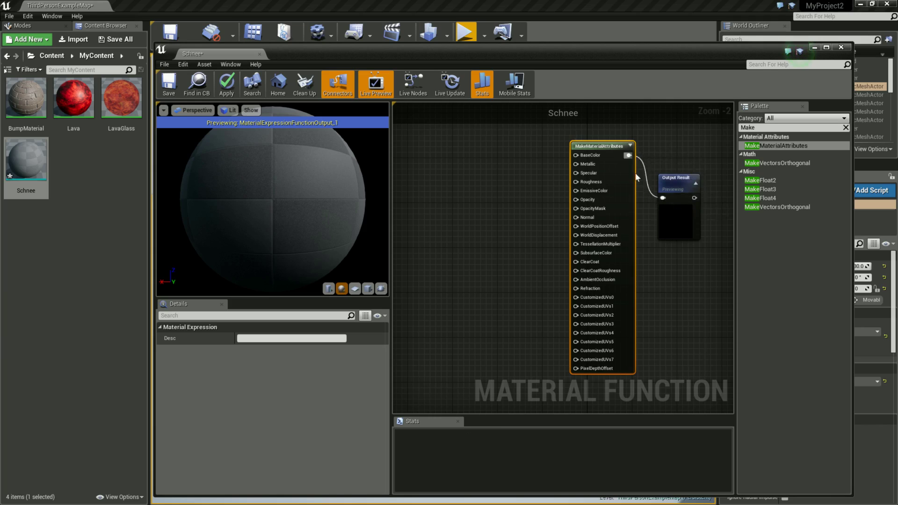
{"action": "left_click_drag", "start_coordinate": [613, 144], "coordinate": [625, 139]}
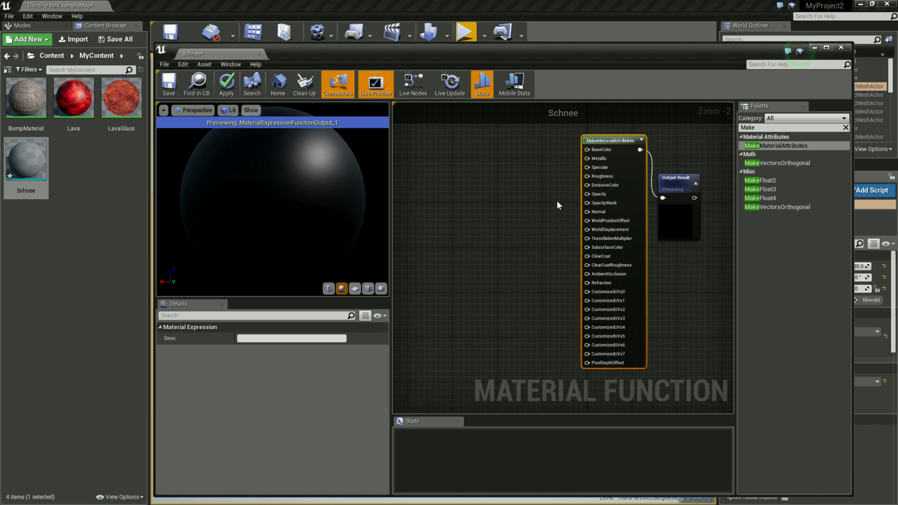
{"action": "scroll", "coordinate": [608, 206], "scroll_direction": "down", "scroll_amount": 2}
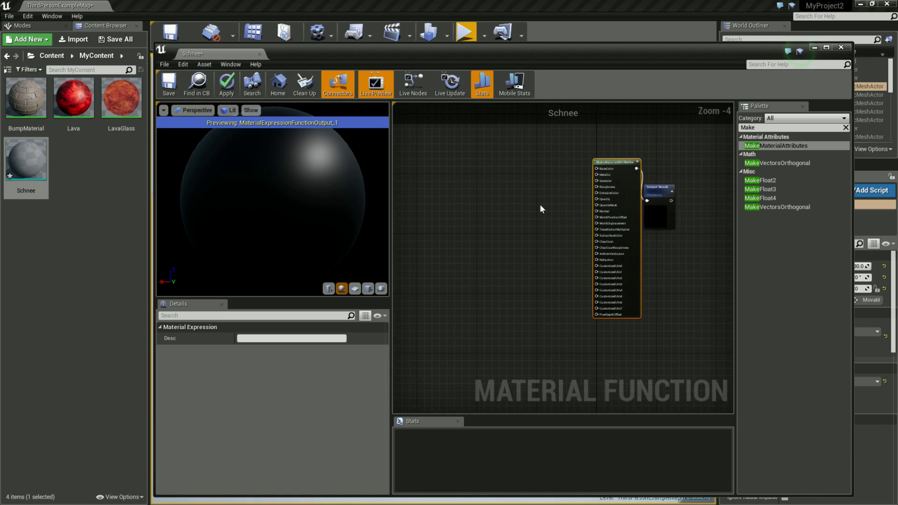
{"action": "mouse_move", "coordinate": [529, 196]}
{"action": "right_mouse_down"}
{"action": "mouse_move", "coordinate": [564, 204]}
{"action": "mouse_move", "coordinate": [554, 205]}
{"action": "right_mouse_up"}
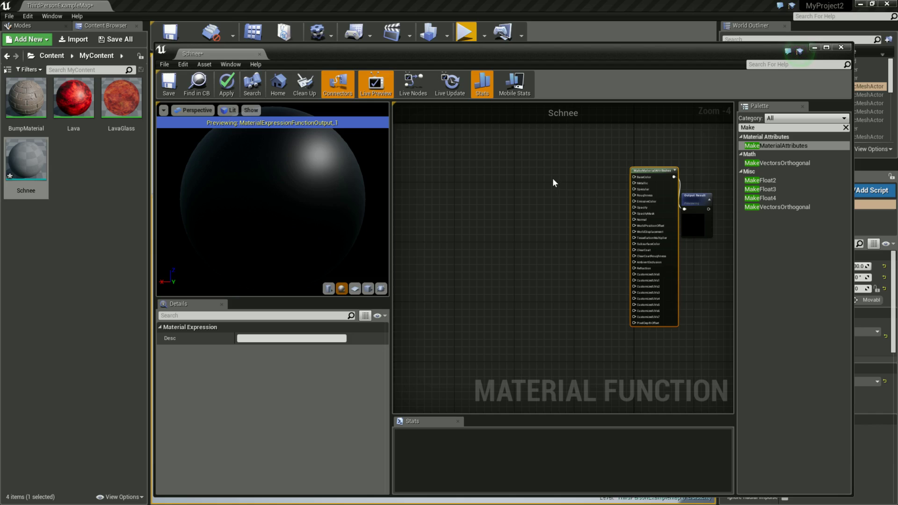
{"action": "scroll", "coordinate": [684, 199], "scroll_direction": "up", "scroll_amount": 4}
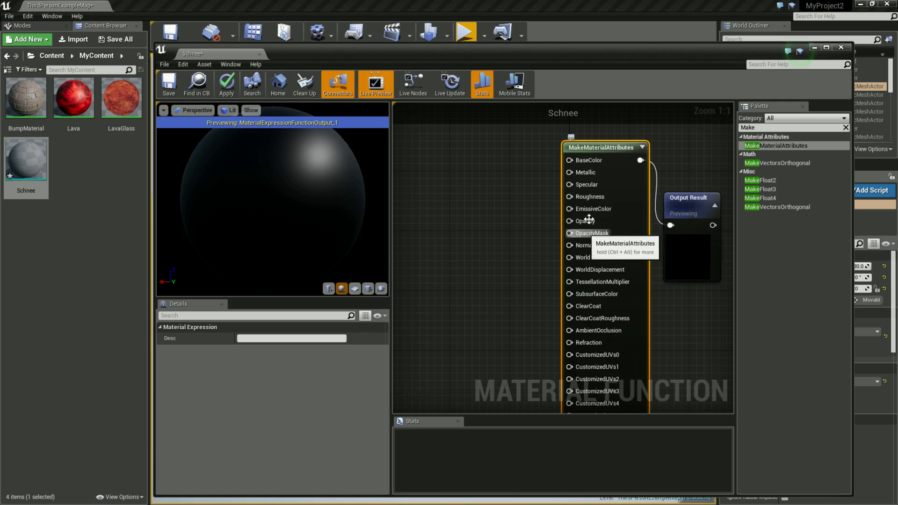
{"action": "scroll", "coordinate": [624, 232], "scroll_direction": "down", "scroll_amount": 3}
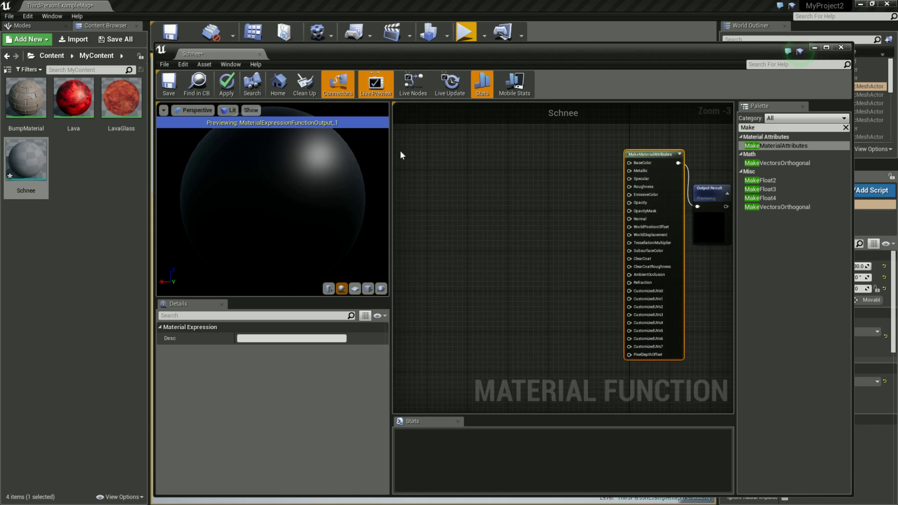
{"action": "scroll", "coordinate": [488, 173], "scroll_direction": "down", "scroll_amount": 1}
{"action": "right_click_drag", "start_coordinate": [501, 203], "coordinate": [592, 216]}
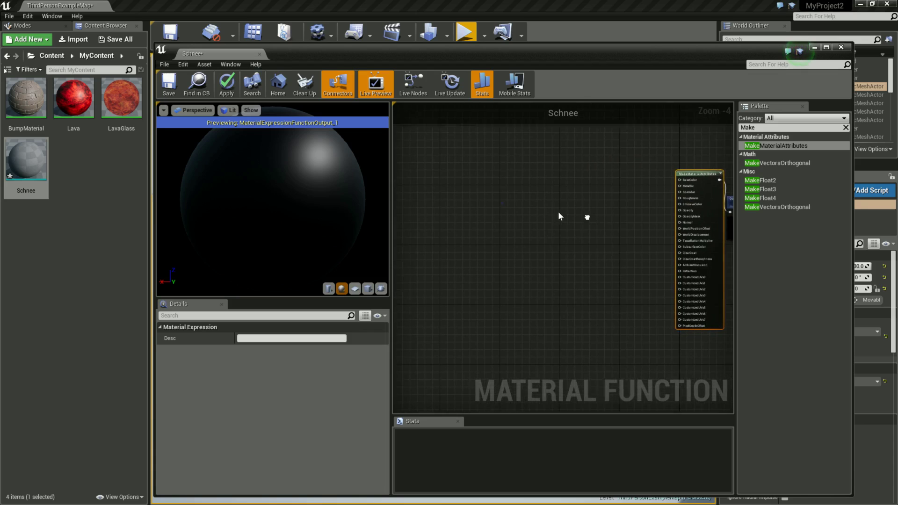
- Browse to StarterContent > Textures and add a T_Ground_Moss_N texture sample to the graph
{"action": "left_click", "coordinate": [51, 56]}
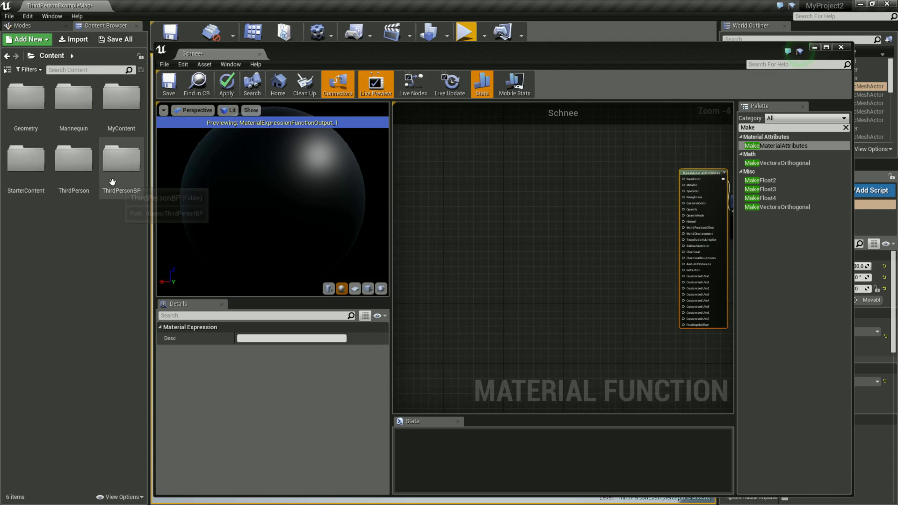
{"action": "double_click", "coordinate": [26, 158]}
{"action": "double_click", "coordinate": [26, 283]}
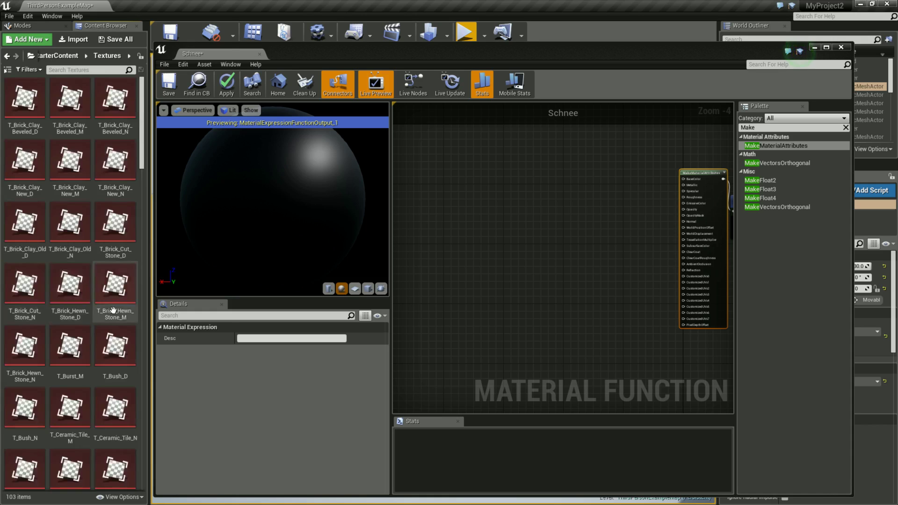
{"action": "scroll", "coordinate": [119, 211], "scroll_direction": "down", "scroll_amount": 2}
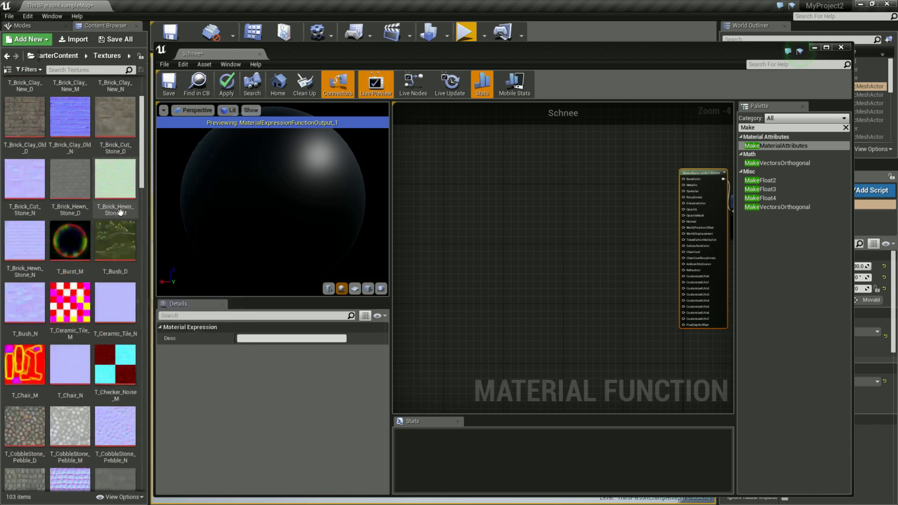
{"action": "scroll", "coordinate": [119, 210], "scroll_direction": "down", "scroll_amount": 2}
{"action": "scroll", "coordinate": [119, 210], "scroll_direction": "down", "scroll_amount": 2}
{"action": "scroll", "coordinate": [117, 211], "scroll_direction": "down", "scroll_amount": 4}
{"action": "scroll", "coordinate": [116, 212], "scroll_direction": "down", "scroll_amount": 2}
{"action": "scroll", "coordinate": [116, 213], "scroll_direction": "down", "scroll_amount": 4}
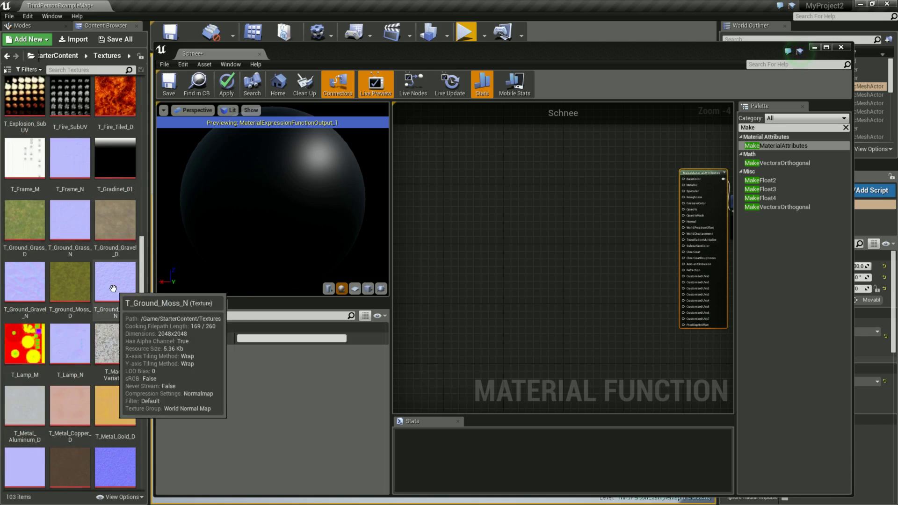
{"action": "mouse_move", "coordinate": [115, 281]}
{"action": "left_mouse_down"}
{"action": "mouse_move", "coordinate": [486, 209]}
{"action": "mouse_move", "coordinate": [467, 189]}
{"action": "mouse_move", "coordinate": [475, 292]}
{"action": "left_mouse_up"}
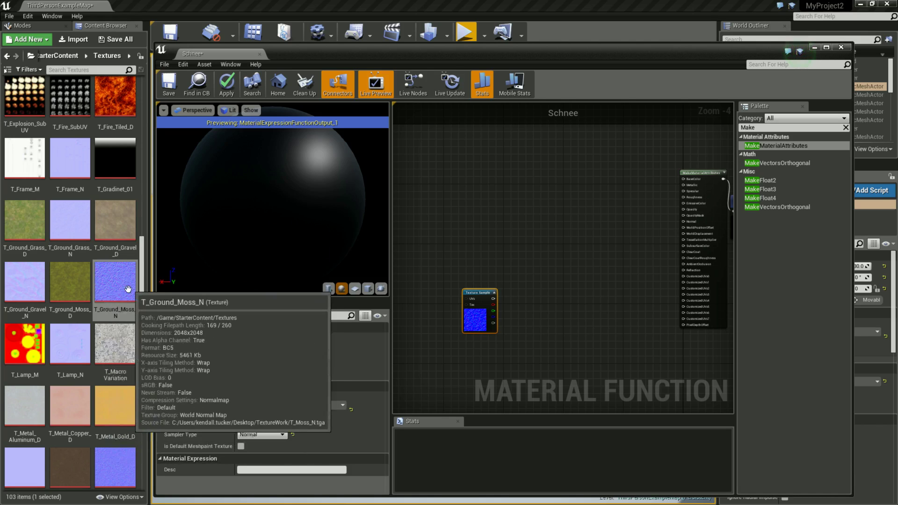
- Add a T_MacroVariation texture sample above it and reposition the moss node
{"action": "scroll", "coordinate": [129, 284], "scroll_direction": "down", "scroll_amount": 1}
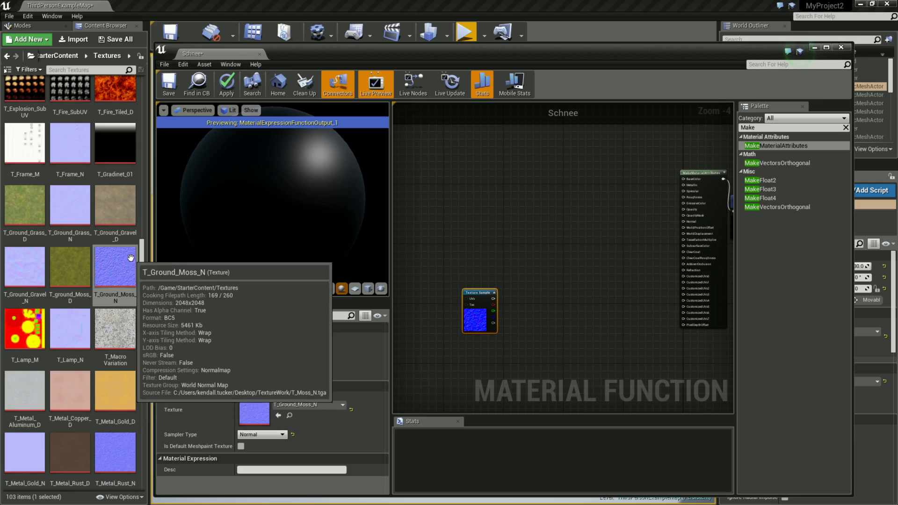
{"action": "mouse_move", "coordinate": [117, 329]}
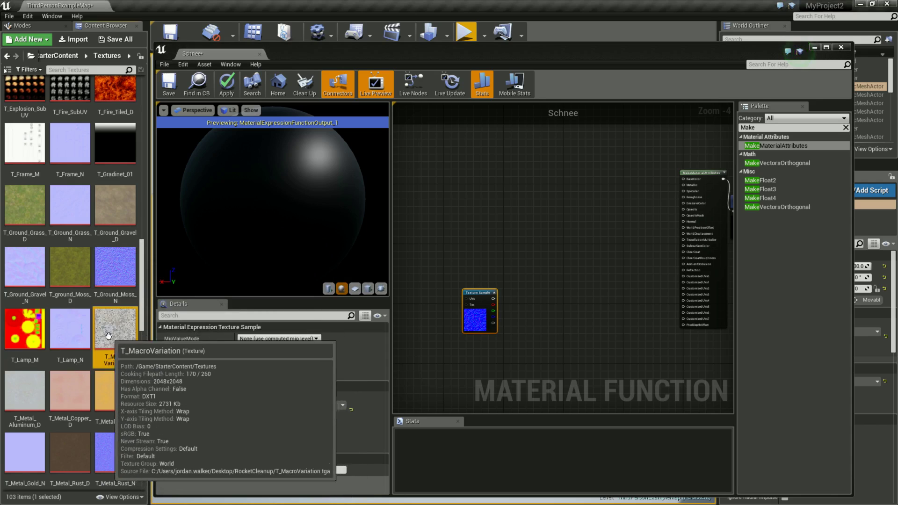
{"action": "mouse_move", "coordinate": [121, 339]}
{"action": "left_mouse_down"}
{"action": "mouse_move", "coordinate": [466, 184]}
{"action": "mouse_move", "coordinate": [475, 167]}
{"action": "left_mouse_up"}
{"action": "left_click_drag", "start_coordinate": [472, 293], "coordinate": [464, 273]}
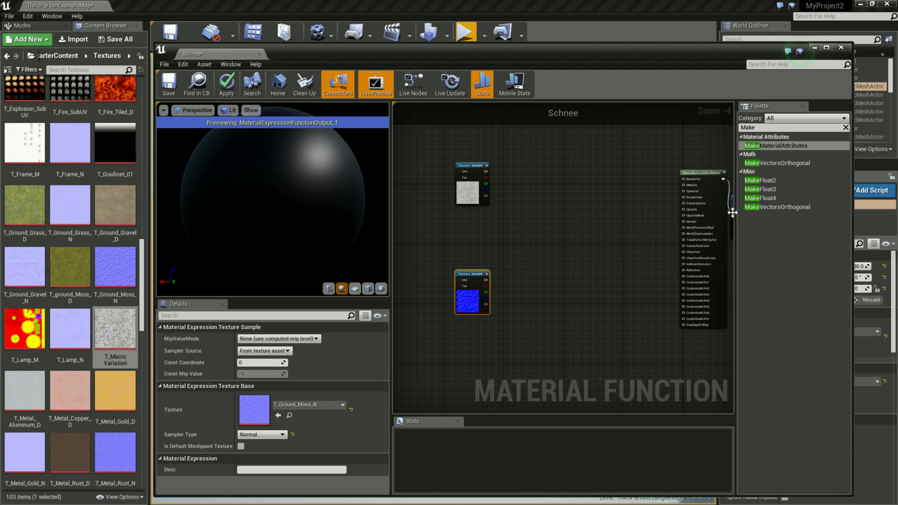
- Add a Constant node with value 0 and connect it to MakeMaterialAttributes' Metallic pin
{"action": "scroll", "coordinate": [585, 219], "scroll_direction": "up", "scroll_amount": 4}
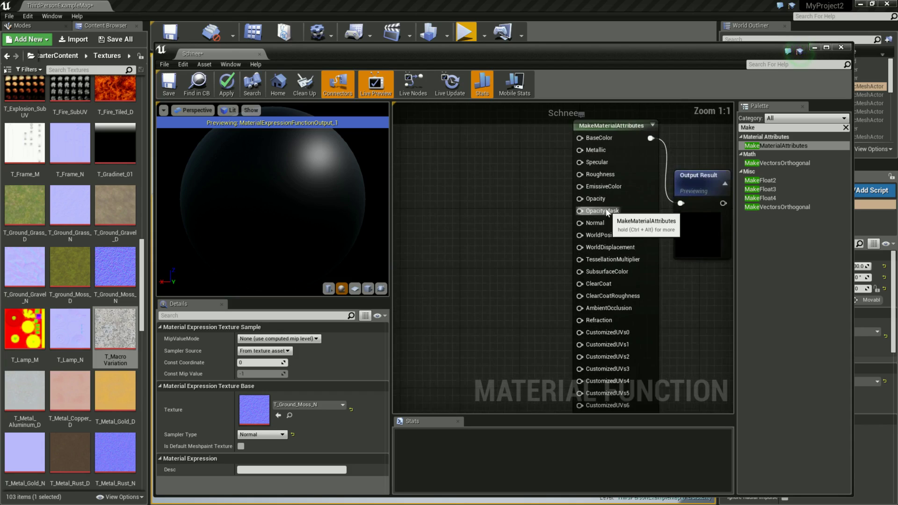
{"action": "right_click_drag", "start_coordinate": [495, 242], "coordinate": [545, 257]}
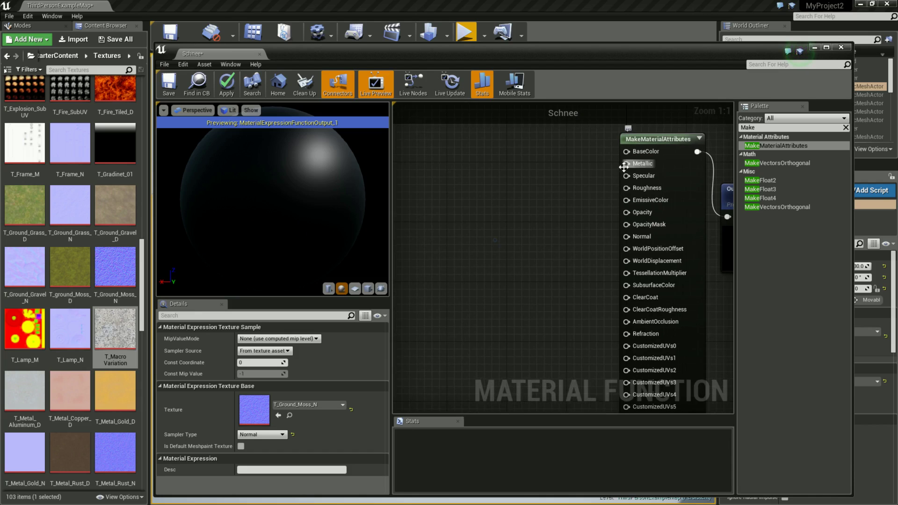
{"action": "left_click_drag", "start_coordinate": [626, 164], "coordinate": [552, 202]}
{"action": "left_click", "coordinate": [456, 240]}
{"action": "left_click", "coordinate": [777, 128]}
{"action": "type", "text": "Const"}
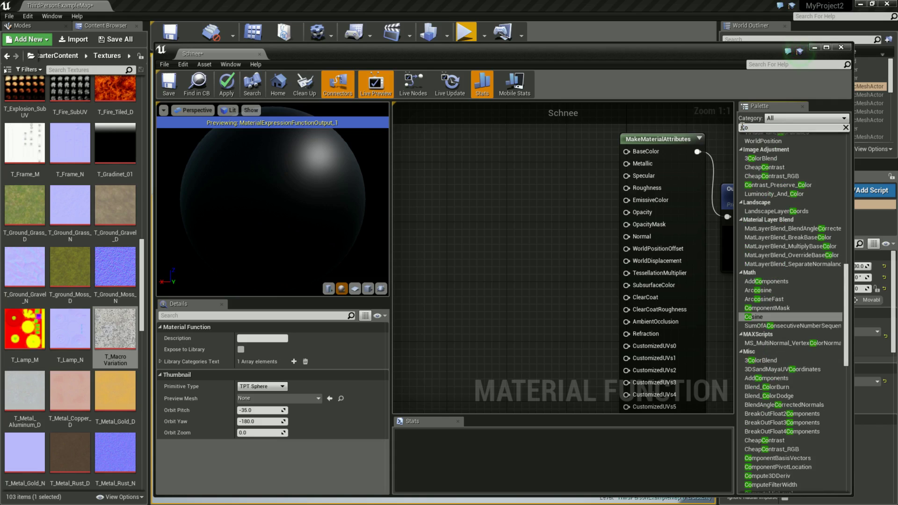
{"action": "left_click_drag", "start_coordinate": [751, 145], "coordinate": [506, 190]}
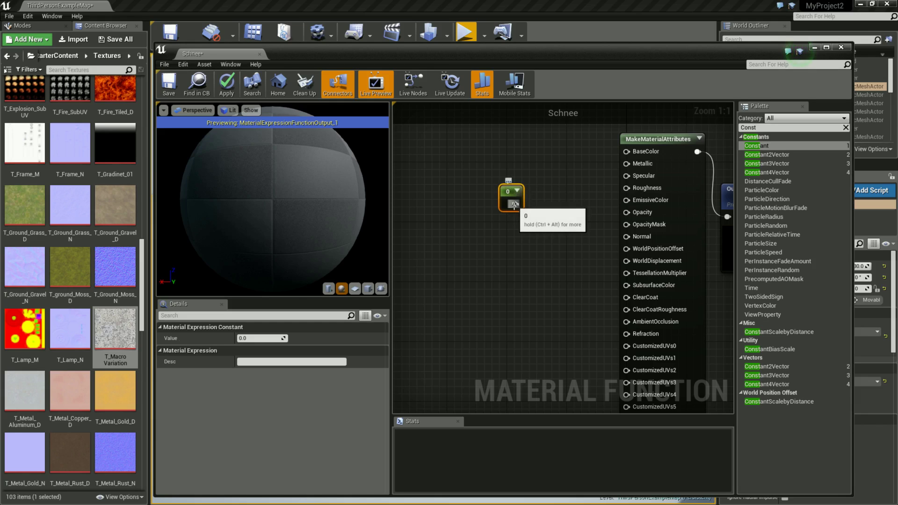
{"action": "left_click_drag", "start_coordinate": [513, 205], "coordinate": [628, 167]}
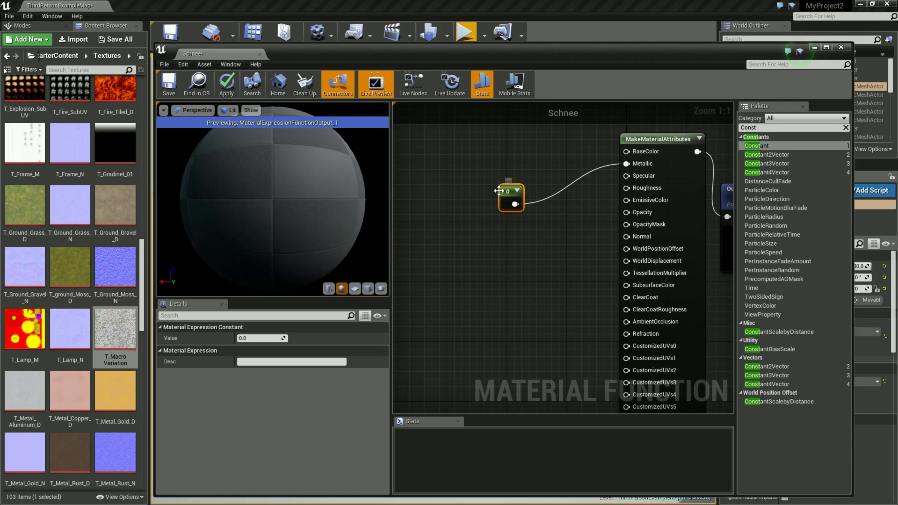
{"action": "left_click_drag", "start_coordinate": [501, 190], "coordinate": [516, 189]}
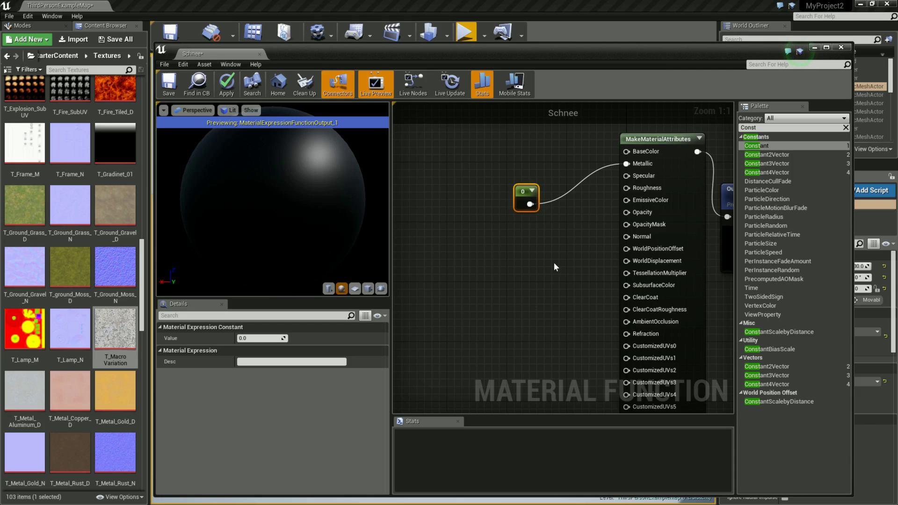
- Reposition the T_Ground_Moss_N normal-map texture sample node in the graph
{"action": "right_click_drag", "start_coordinate": [479, 254], "coordinate": [568, 231]}
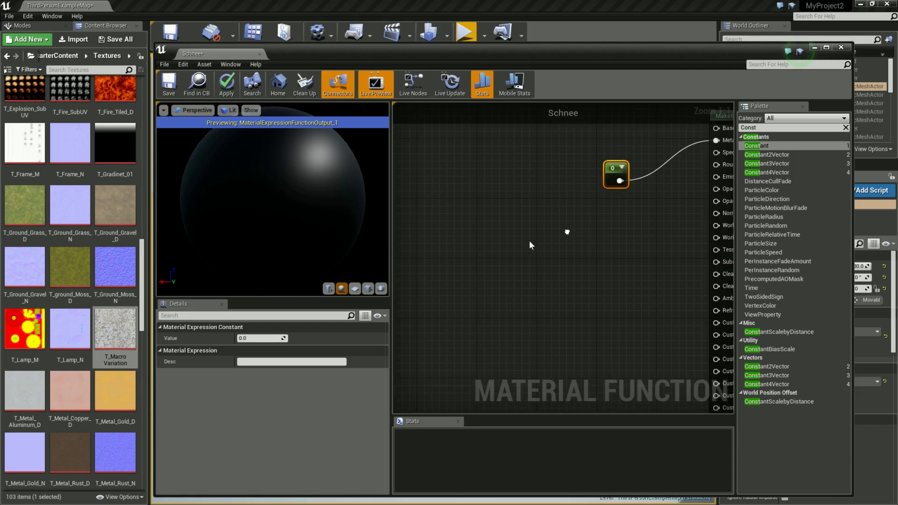
{"action": "scroll", "coordinate": [653, 217], "scroll_direction": "down", "scroll_amount": 2}
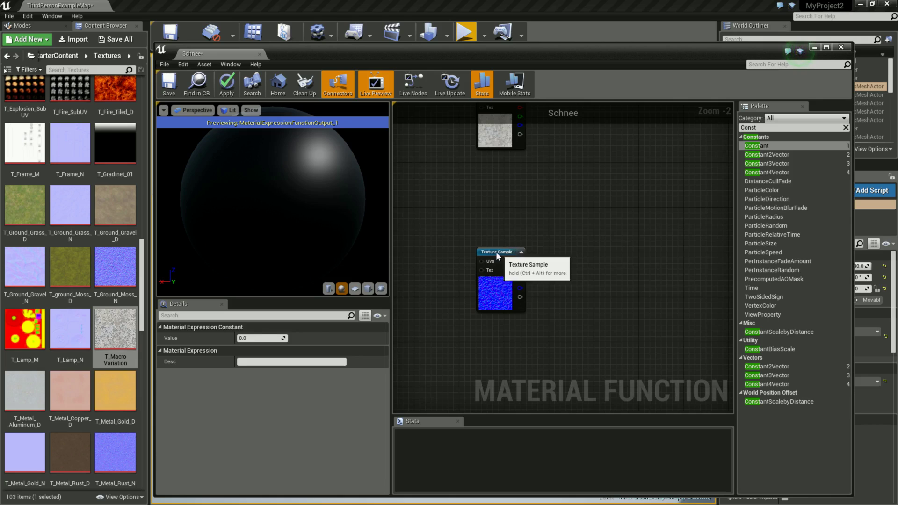
{"action": "left_click_drag", "start_coordinate": [514, 251], "coordinate": [651, 268]}
{"action": "right_click_drag", "start_coordinate": [650, 268], "coordinate": [527, 268]}
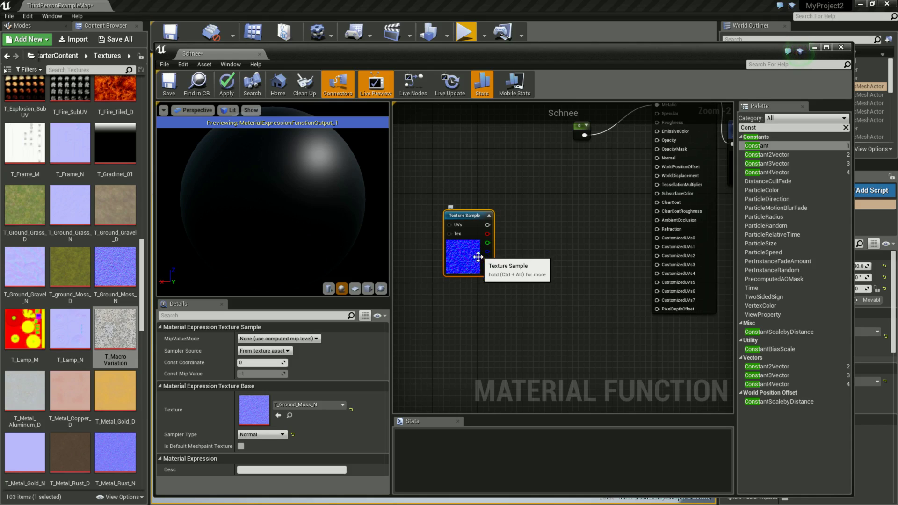
{"action": "left_click_drag", "start_coordinate": [468, 216], "coordinate": [456, 221]}
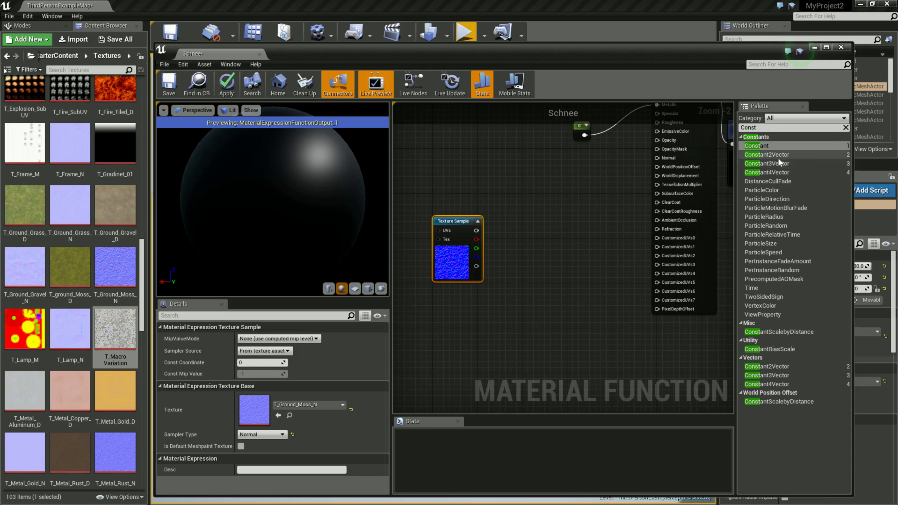
- Add a Constant3Vector node and set its R, G, B values to 1, 1, 2
{"action": "mouse_move", "coordinate": [777, 163]}
{"action": "left_mouse_down"}
{"action": "mouse_move", "coordinate": [584, 231]}
{"action": "mouse_move", "coordinate": [504, 273]}
{"action": "mouse_move", "coordinate": [520, 247]}
{"action": "mouse_move", "coordinate": [531, 247]}
{"action": "left_mouse_up"}
{"action": "left_click", "coordinate": [161, 338]}
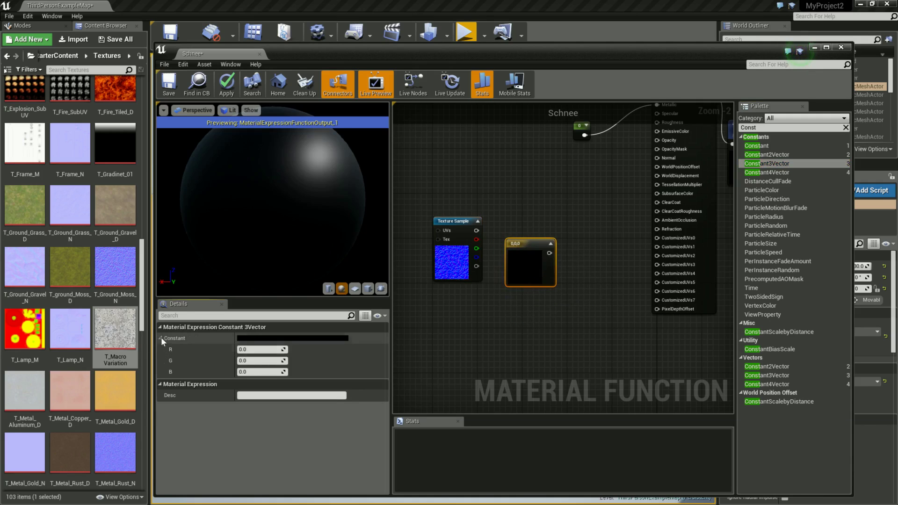
{"action": "left_click", "coordinate": [255, 350]}
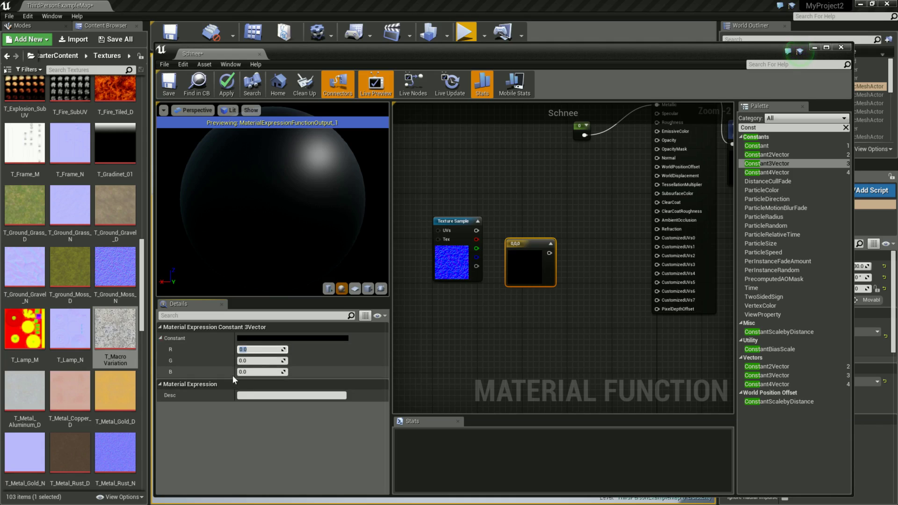
{"action": "type", "text": "1"}
{"action": "key", "text": "Tab"}
{"action": "type", "text": "11"}
{"action": "key", "text": "Tab"}
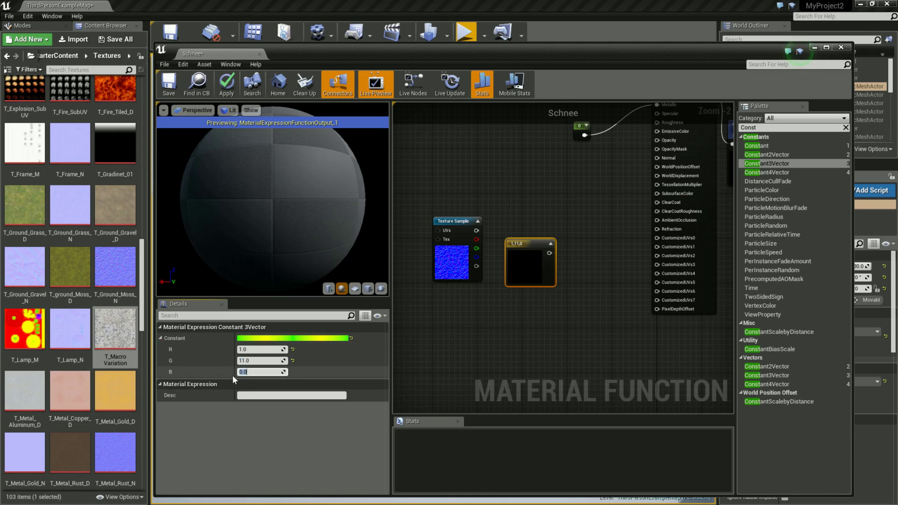
{"action": "left_click", "coordinate": [246, 361]}
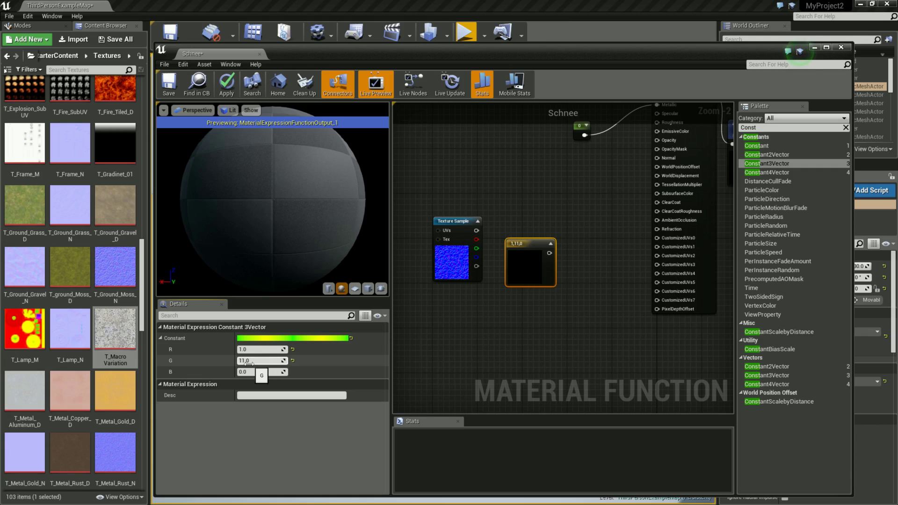
{"action": "type", "text": "1"}
{"action": "key", "text": "Tab"}
{"action": "type", "text": "2"}
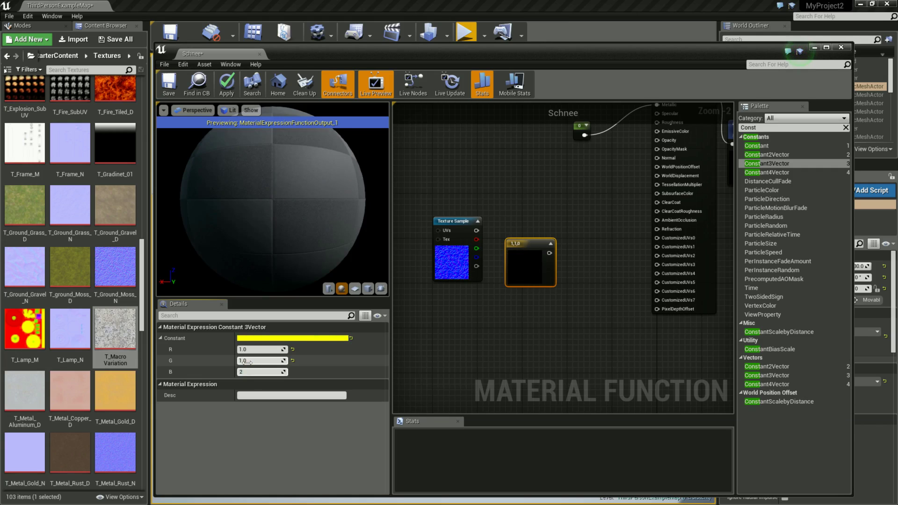
{"action": "key", "text": "Return"}
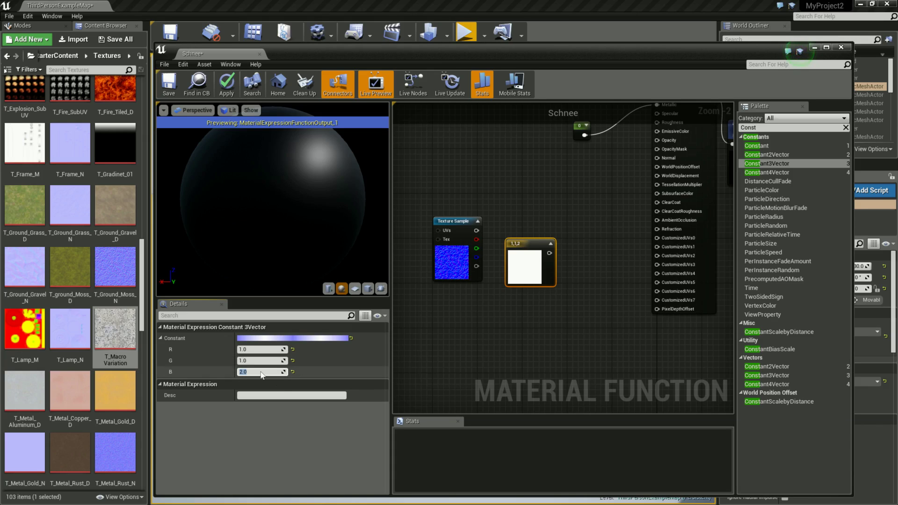
- Arrange the 1,1,2 constant directly below the moss texture sample
{"action": "left_click_drag", "start_coordinate": [460, 222], "coordinate": [470, 192]}
{"action": "left_click_drag", "start_coordinate": [514, 245], "coordinate": [503, 251]}
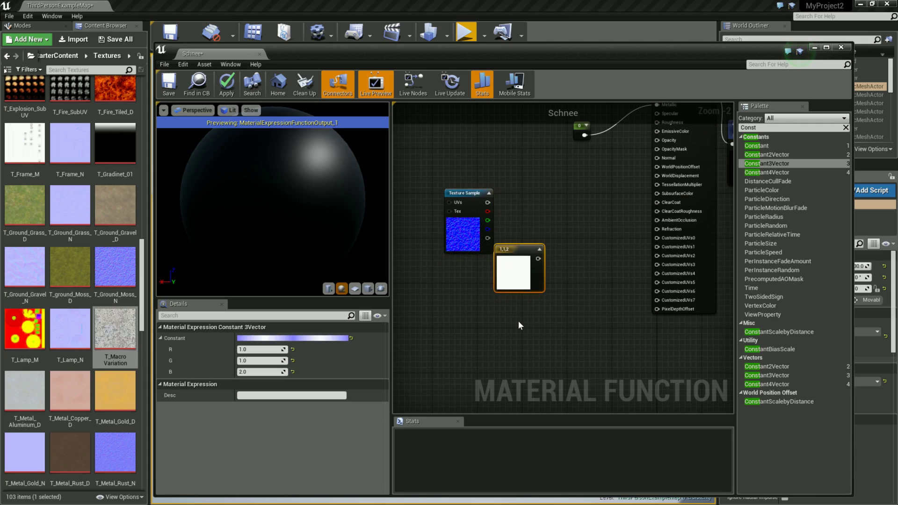
{"action": "left_click_drag", "start_coordinate": [519, 260], "coordinate": [536, 259]}
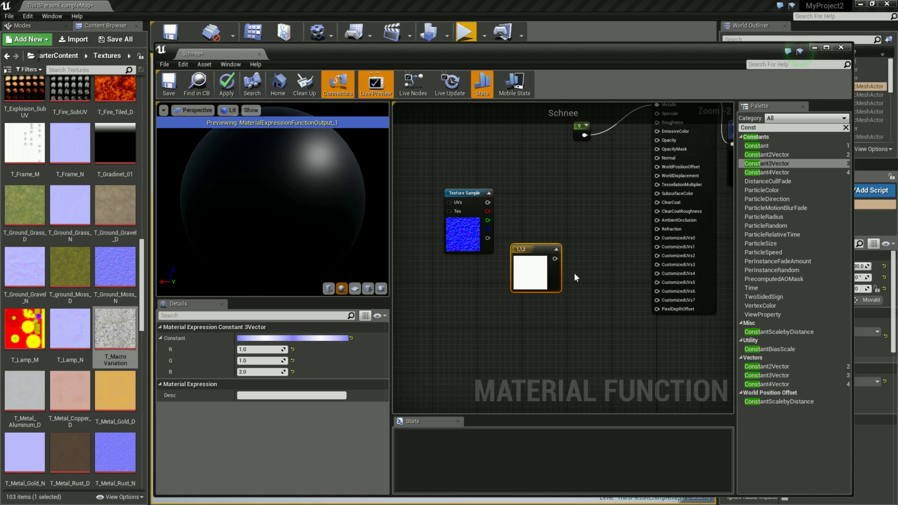
{"action": "left_click_drag", "start_coordinate": [467, 193], "coordinate": [440, 210]}
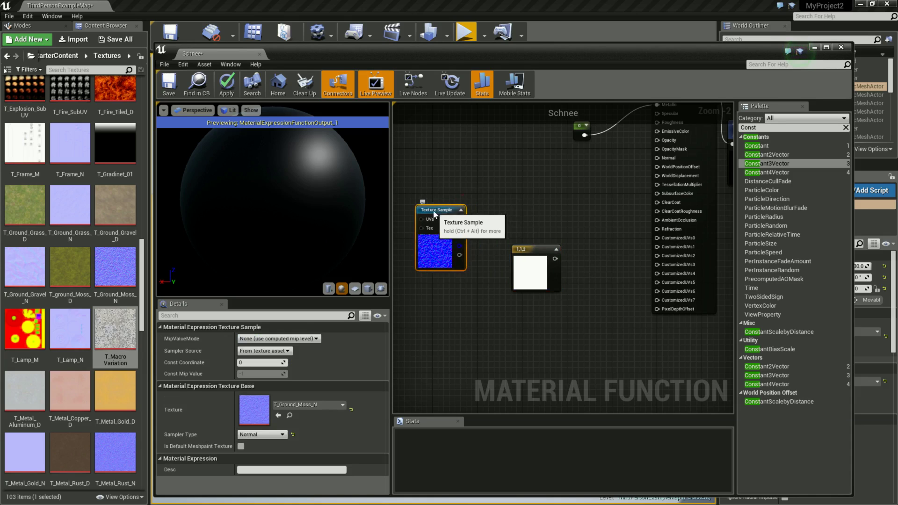
{"action": "left_click_drag", "start_coordinate": [542, 249], "coordinate": [520, 271]}
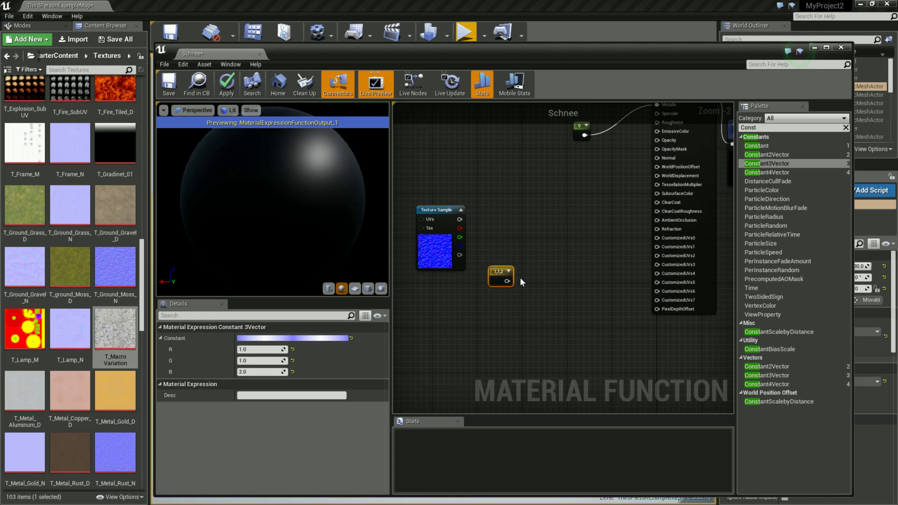
- Add a Multiply node with moss texture in A and 1,1,2 constant in B, output to Normal
{"action": "double_click", "coordinate": [761, 129]}
{"action": "type", "text": "Mut"}
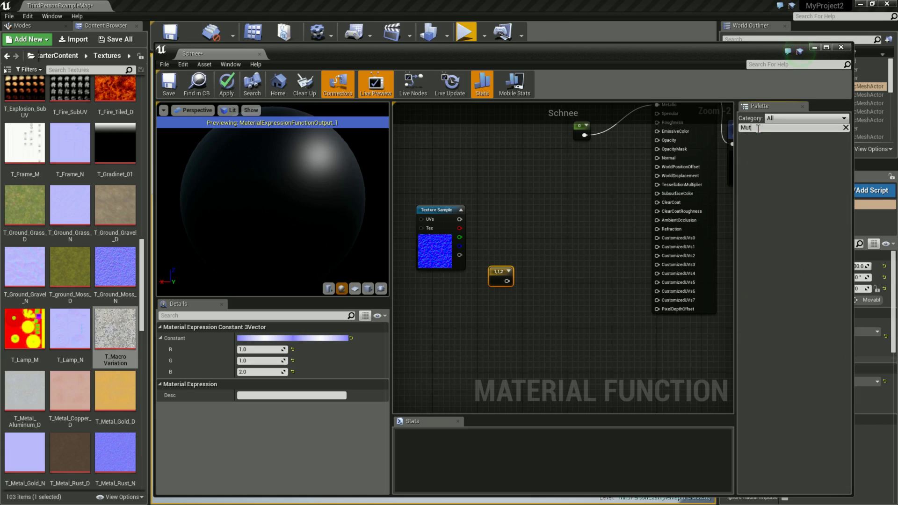
{"action": "key", "text": "BackSpace"}
{"action": "type", "text": "lt"}
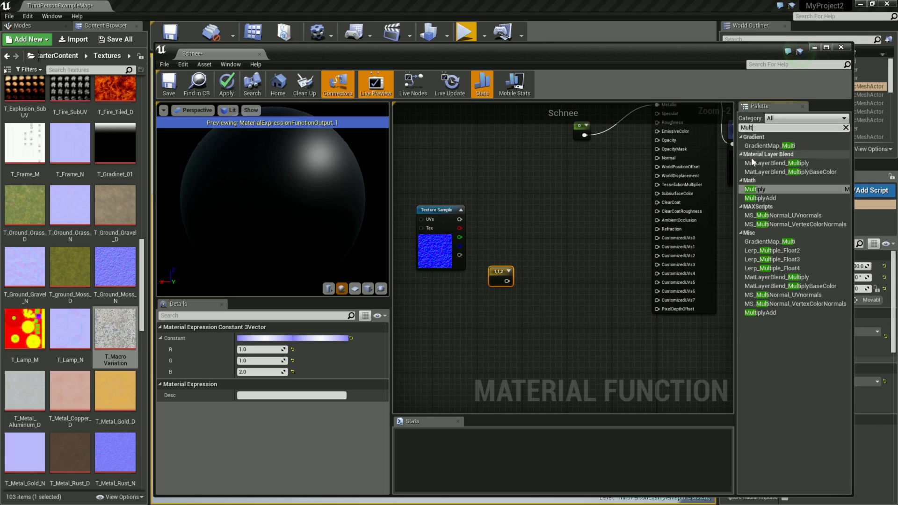
{"action": "mouse_move", "coordinate": [772, 189]}
{"action": "left_mouse_down"}
{"action": "mouse_move", "coordinate": [542, 206]}
{"action": "mouse_move", "coordinate": [564, 215]}
{"action": "left_mouse_up"}
{"action": "left_click_drag", "start_coordinate": [506, 280], "coordinate": [555, 234]}
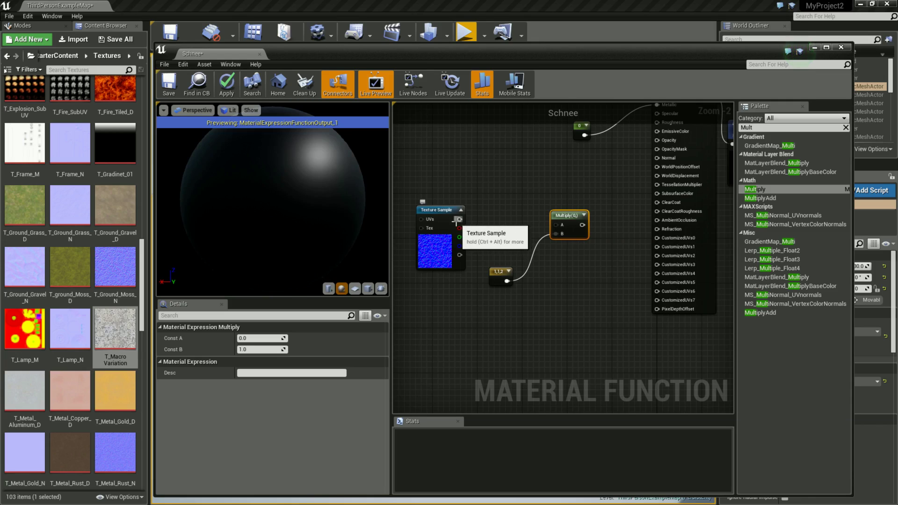
{"action": "left_click_drag", "start_coordinate": [455, 223], "coordinate": [555, 227]}
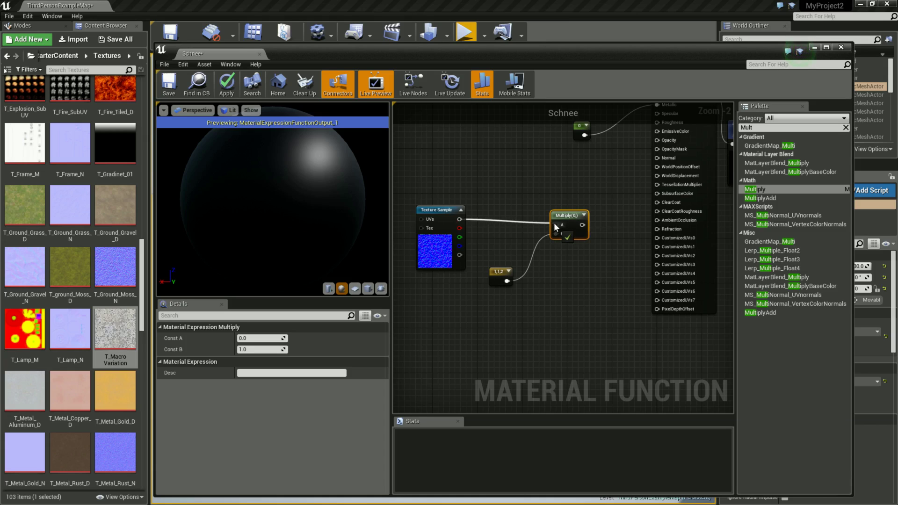
{"action": "right_click_drag", "start_coordinate": [599, 259], "coordinate": [525, 291]}
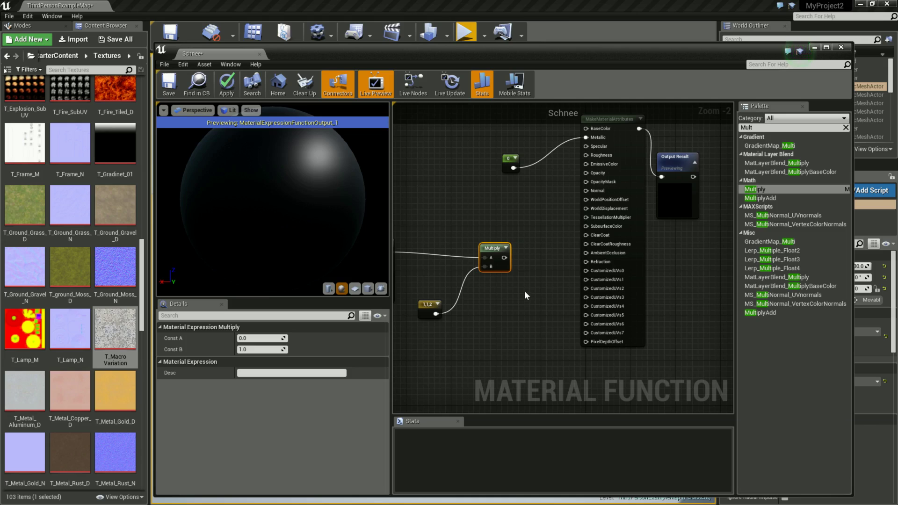
{"action": "left_click_drag", "start_coordinate": [504, 257], "coordinate": [586, 190]}
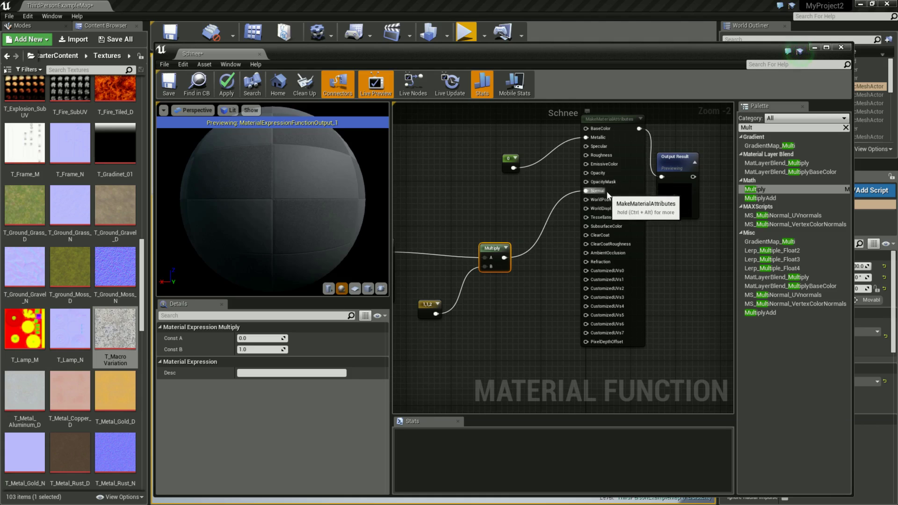
{"action": "right_click_drag", "start_coordinate": [507, 281], "coordinate": [604, 275]}
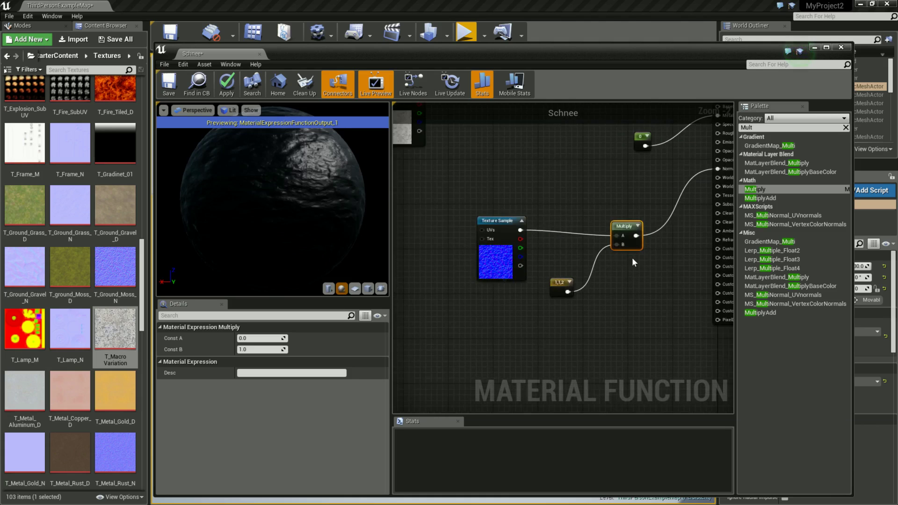
{"action": "left_click_drag", "start_coordinate": [311, 209], "coordinate": [298, 181]}
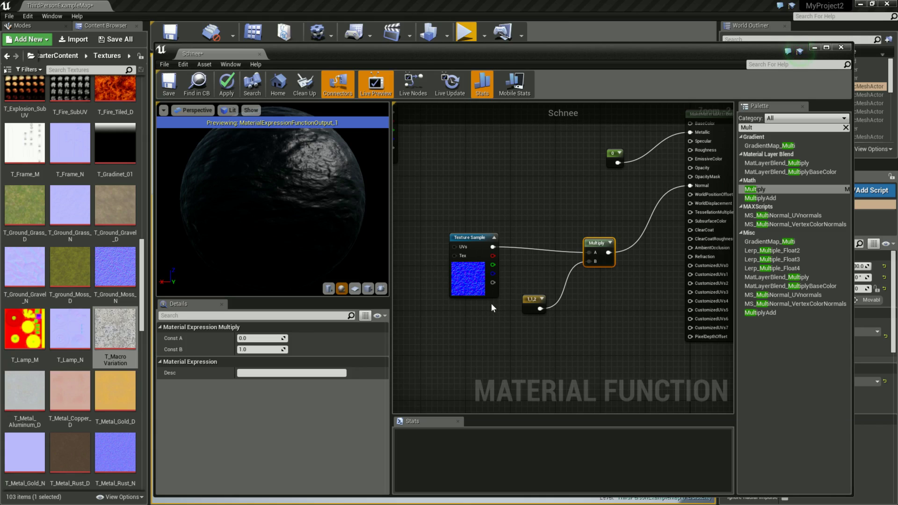
{"action": "scroll", "coordinate": [486, 209], "scroll_direction": "down", "scroll_amount": 2}
{"action": "scroll", "coordinate": [486, 208], "scroll_direction": "down", "scroll_amount": 2}
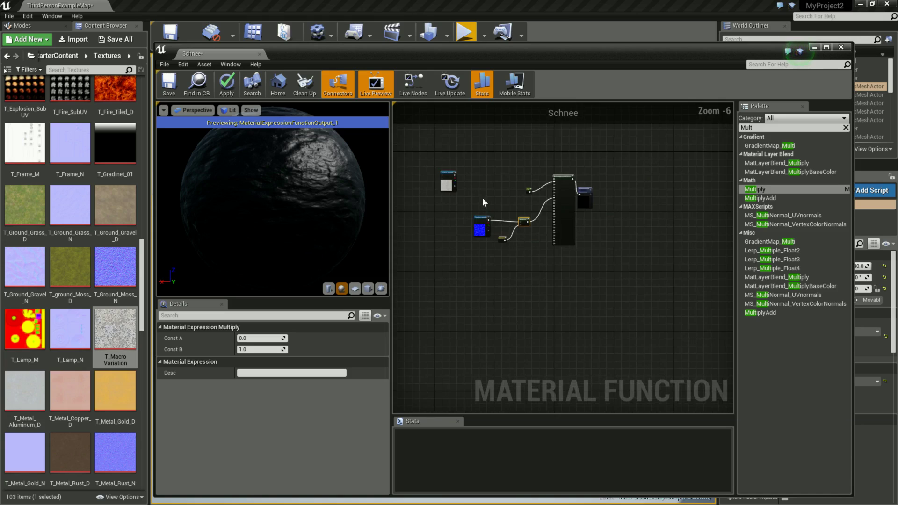
{"action": "right_click_drag", "start_coordinate": [481, 197], "coordinate": [498, 237]}
{"action": "scroll", "coordinate": [478, 229], "scroll_direction": "up", "scroll_amount": 2}
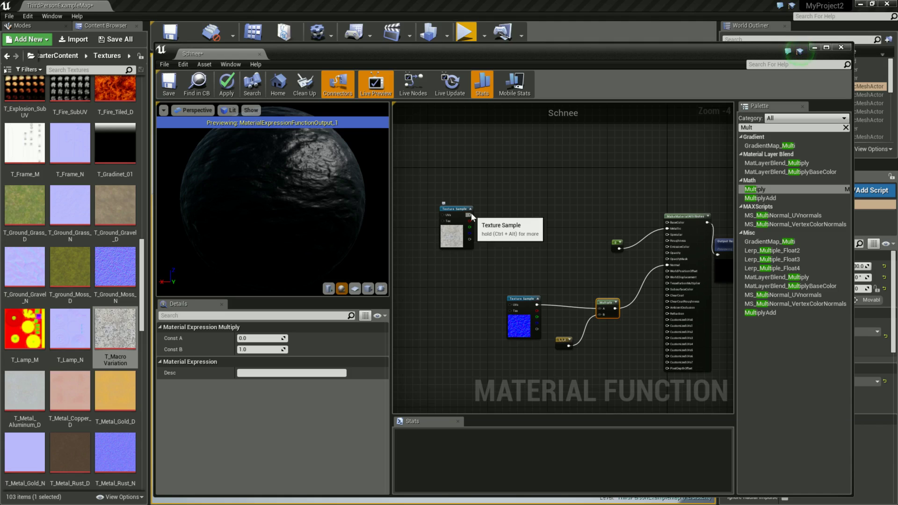
- Add a LinearInterpolate node and wire its output into MakeMaterialAttributes' Roughness
{"action": "left_click", "coordinate": [753, 128]}
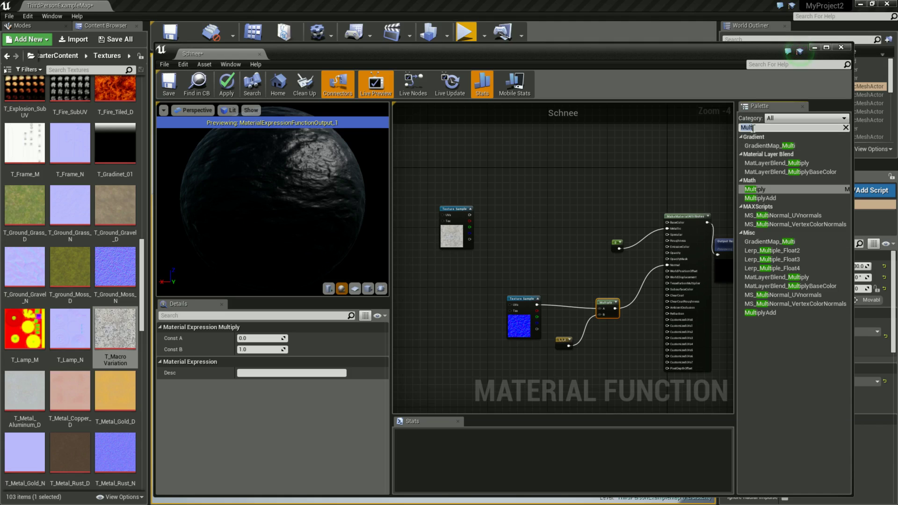
{"action": "key", "text": "BackSpace"}
{"action": "key", "text": "BackSpace"}
{"action": "key", "text": "BackSpace"}
{"action": "type", "text": "Lerp"}
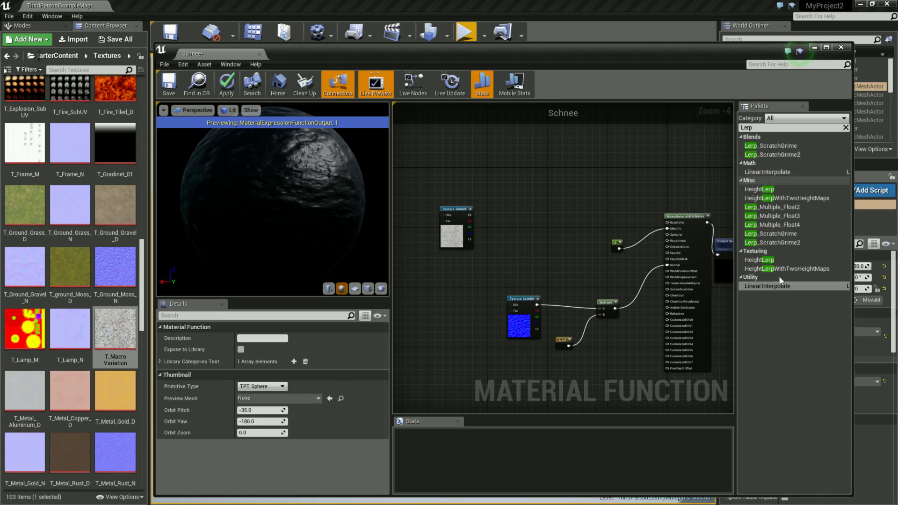
{"action": "left_click_drag", "start_coordinate": [770, 286], "coordinate": [532, 229]}
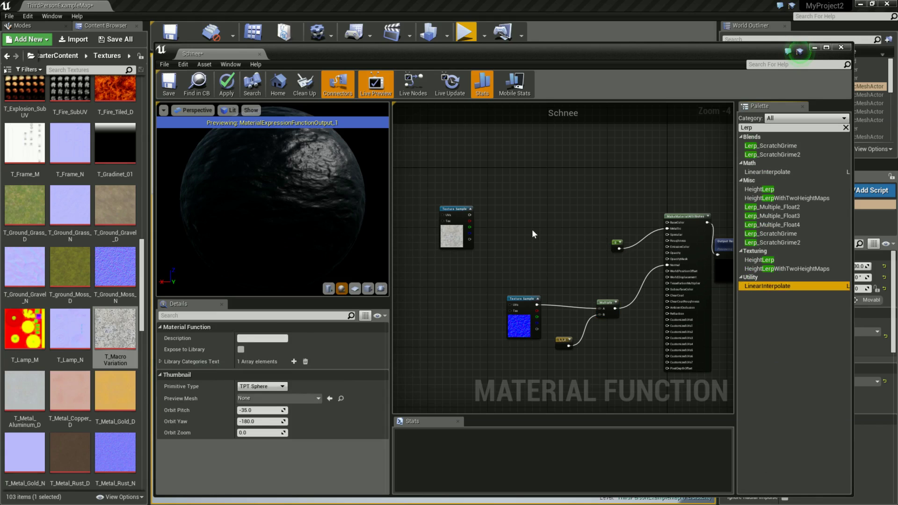
{"action": "scroll", "coordinate": [592, 262], "scroll_direction": "up", "scroll_amount": 2}
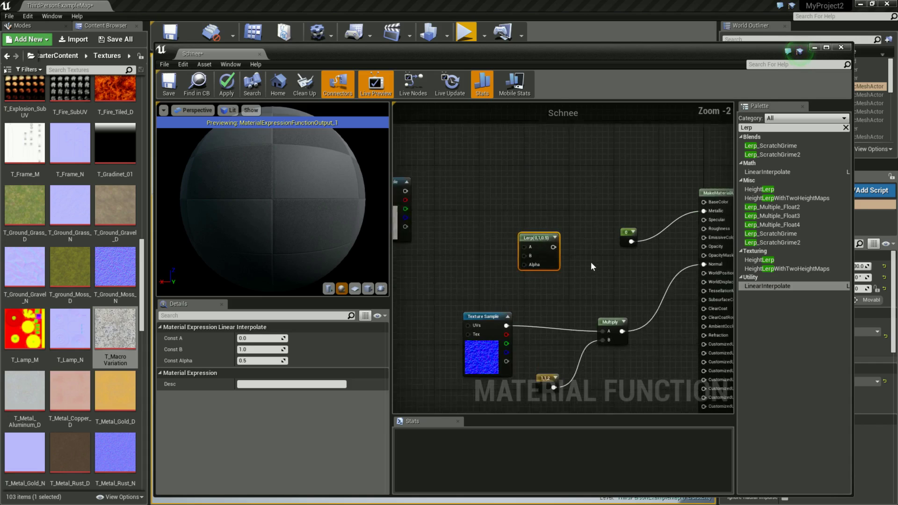
{"action": "scroll", "coordinate": [579, 266], "scroll_direction": "up", "scroll_amount": 1}
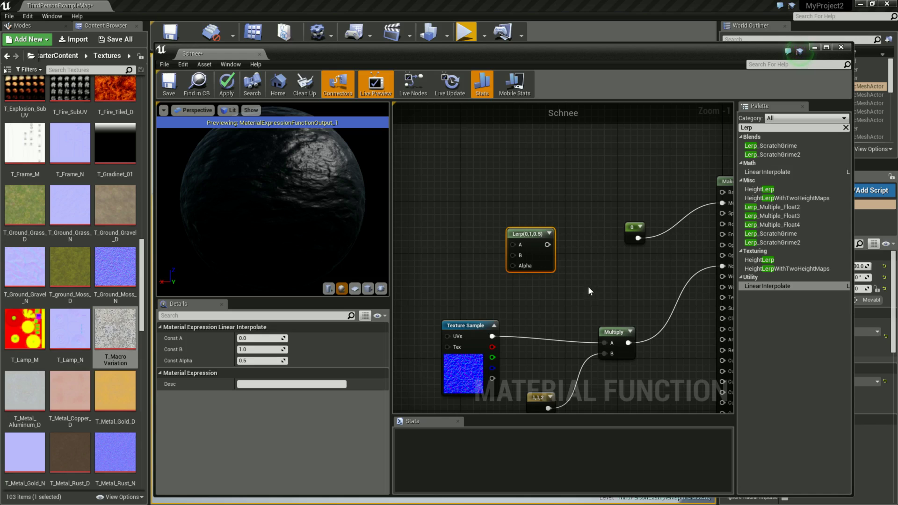
{"action": "right_click_drag", "start_coordinate": [601, 264], "coordinate": [553, 259]}
{"action": "left_click_drag", "start_coordinate": [499, 240], "coordinate": [674, 233]}
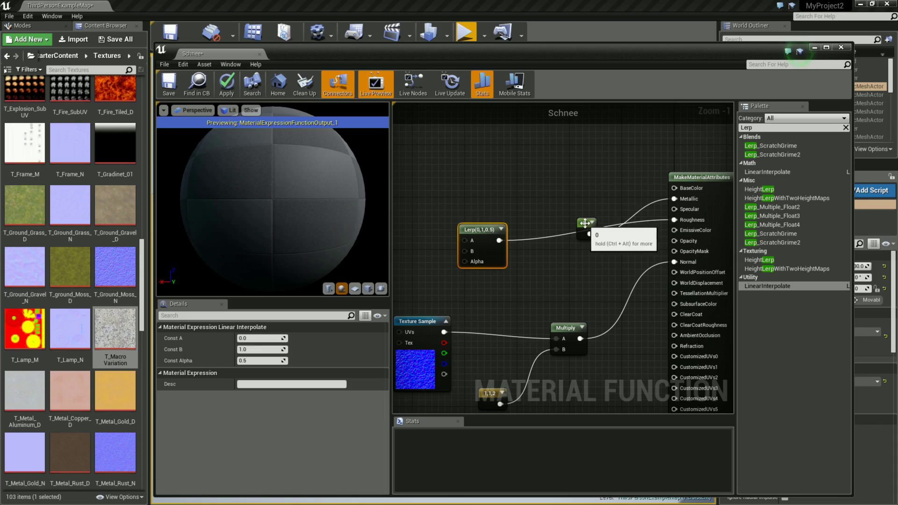
- Arrange the Lerp below the 0 constant and plug T_MacroVariation's R channel into Alpha
{"action": "left_click_drag", "start_coordinate": [584, 224], "coordinate": [578, 206]}
{"action": "left_click_drag", "start_coordinate": [473, 233], "coordinate": [506, 246]}
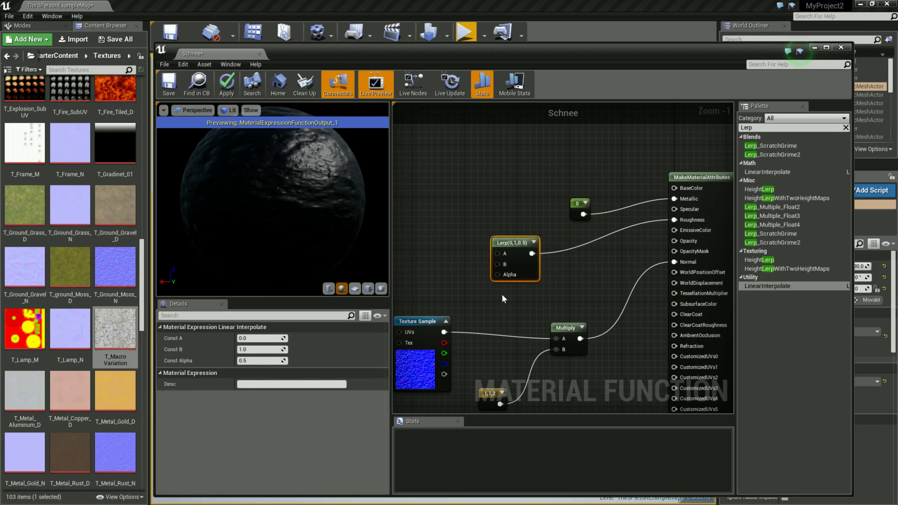
{"action": "right_click_drag", "start_coordinate": [503, 283], "coordinate": [622, 277]}
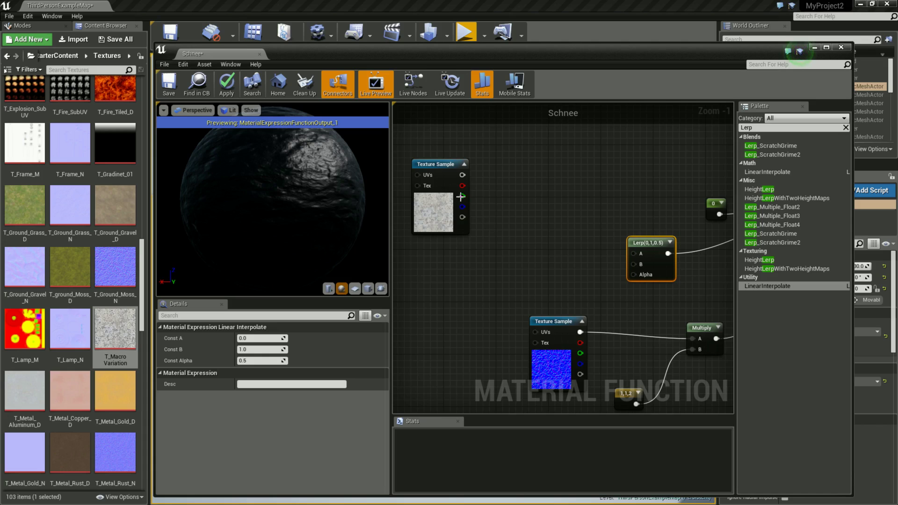
{"action": "left_click_drag", "start_coordinate": [462, 186], "coordinate": [630, 275]}
{"action": "mouse_move", "coordinate": [678, 320]}
{"action": "right_mouse_down"}
{"action": "mouse_move", "coordinate": [576, 311]}
{"action": "mouse_move", "coordinate": [593, 315]}
{"action": "right_mouse_up"}
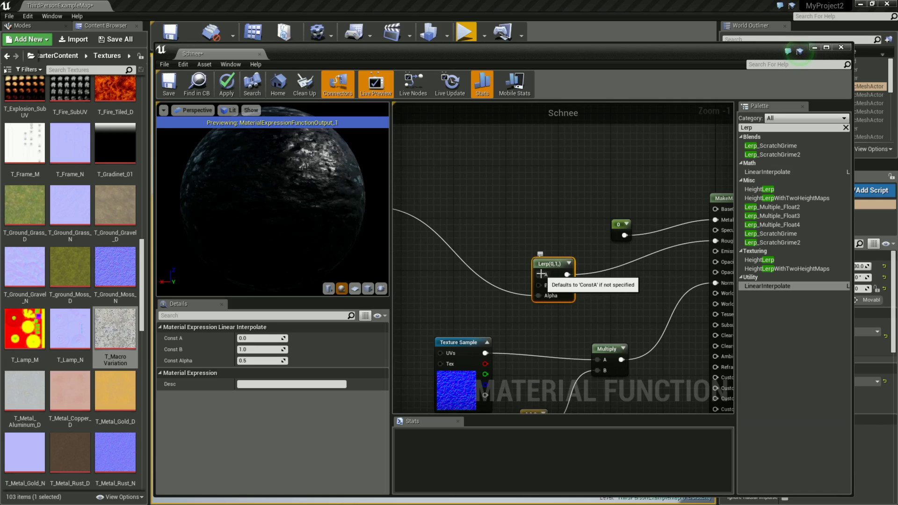
- Add a Constant with value 0.3 feeding the Lerp's A input
{"action": "left_click", "coordinate": [758, 129]}
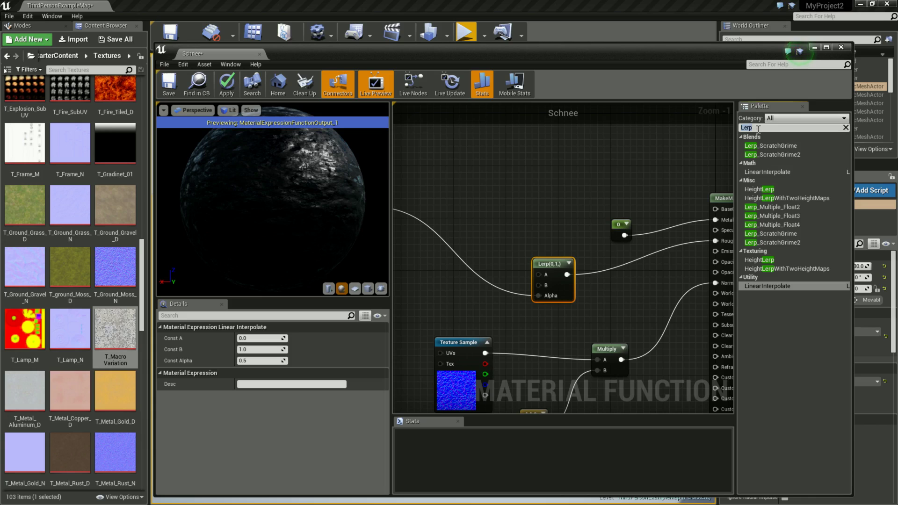
{"action": "type", "text": "Con"}
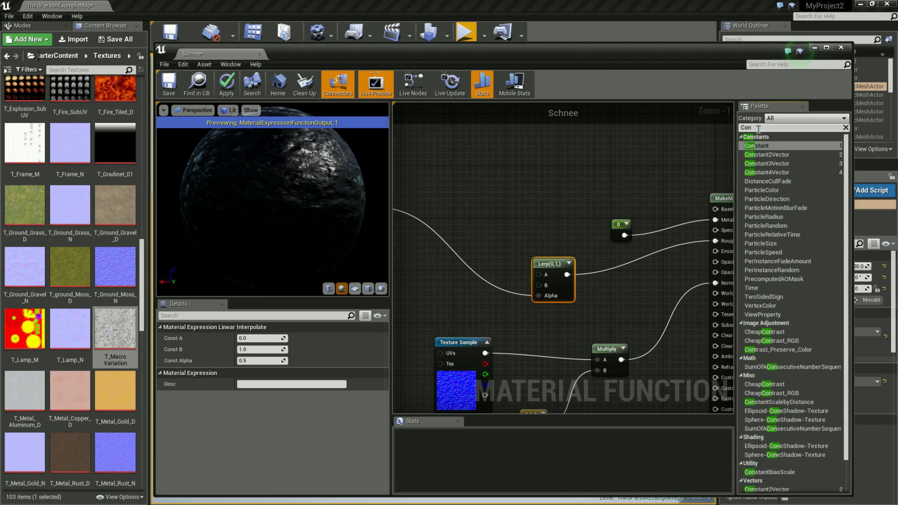
{"action": "left_click_drag", "start_coordinate": [755, 145], "coordinate": [480, 234]}
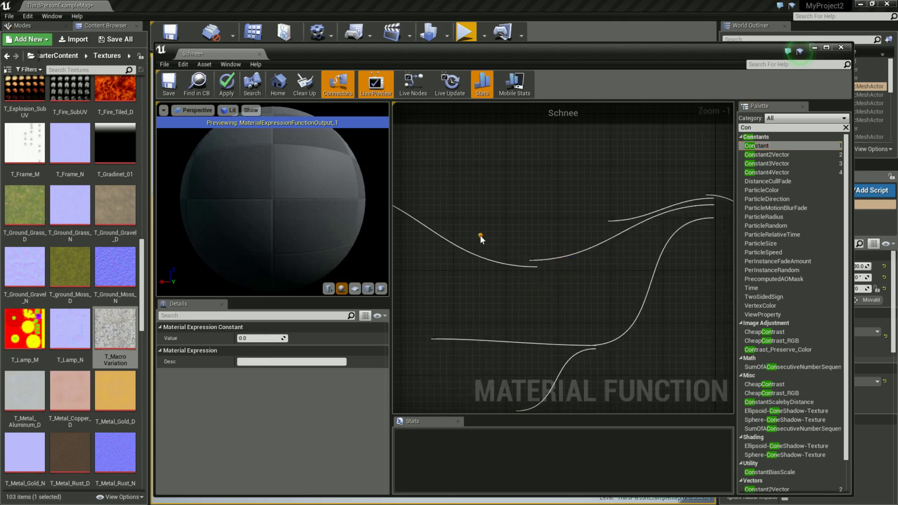
{"action": "left_click_drag", "start_coordinate": [542, 277], "coordinate": [540, 275]}
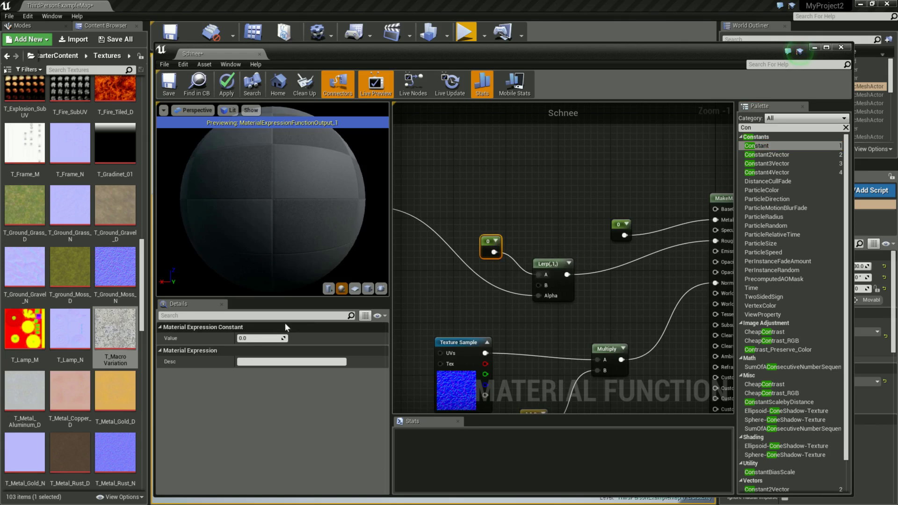
{"action": "type", "text": "0.3"}
{"action": "key", "text": "Return"}
- Add a second Constant with value 0.6 for the Lerp's B input and inspect the preview sphere
{"action": "left_click", "coordinate": [764, 128]}
{"action": "type", "text": "0.6"}
{"action": "key", "text": "BackSpace"}
{"action": "key", "text": "BackSpace"}
{"action": "key", "text": "BackSpace"}
{"action": "type", "text": "con"}
{"action": "left_click", "coordinate": [765, 138]}
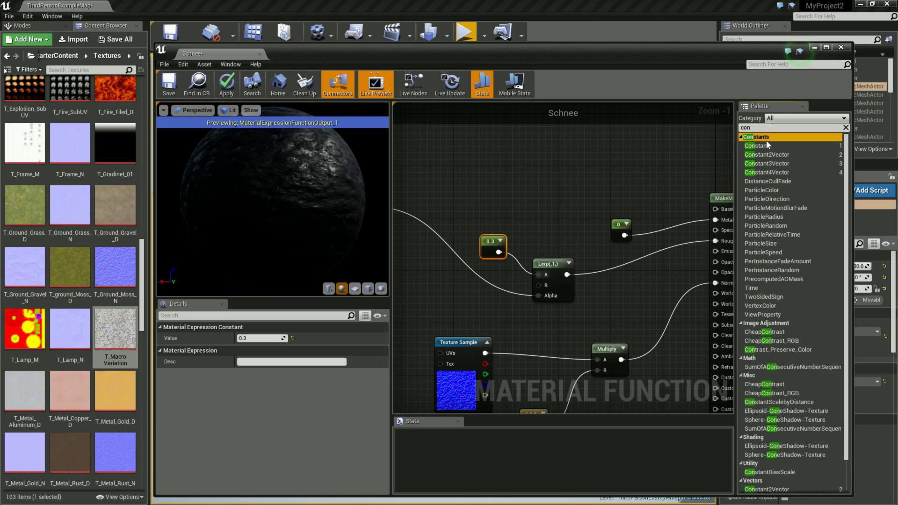
{"action": "mouse_move", "coordinate": [767, 142]}
{"action": "left_mouse_down"}
{"action": "mouse_move", "coordinate": [432, 286]}
{"action": "mouse_move", "coordinate": [537, 286]}
{"action": "left_mouse_up"}
{"action": "left_click", "coordinate": [271, 337]}
{"action": "type", "text": "0.6"}
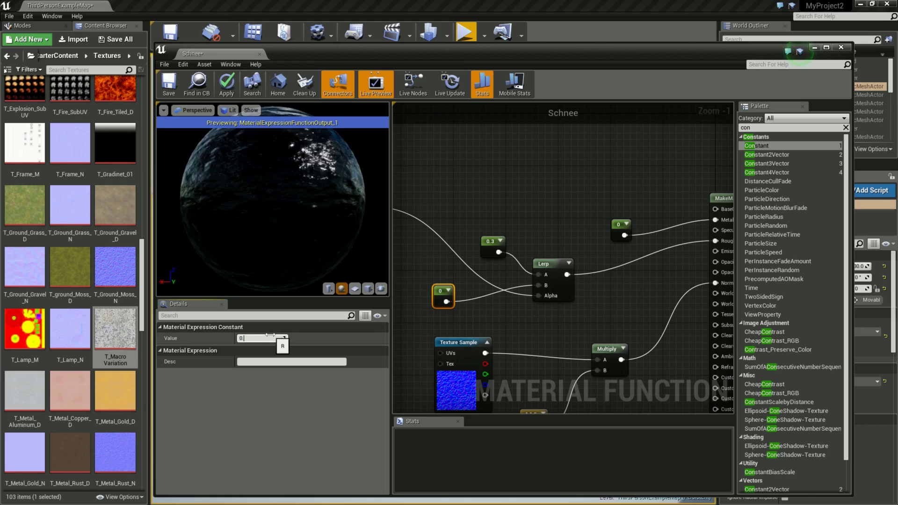
{"action": "key", "text": "Return"}
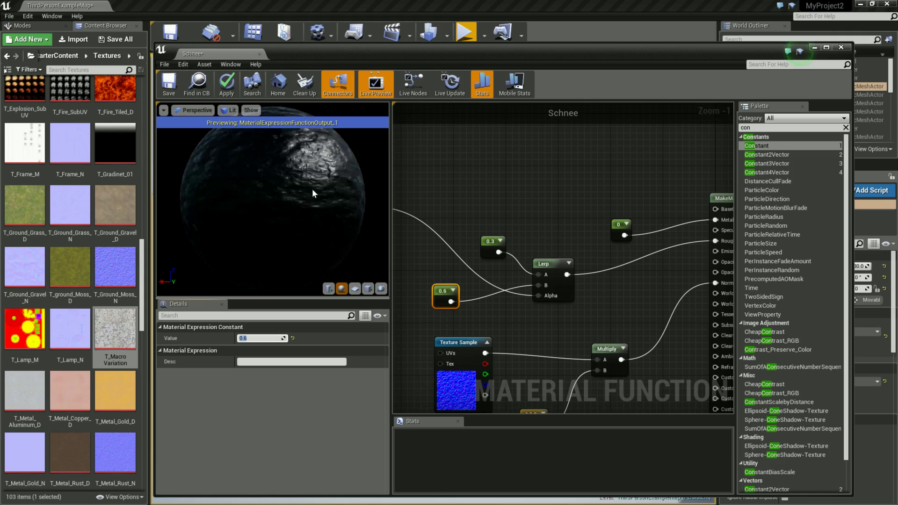
{"action": "left_click_drag", "start_coordinate": [275, 177], "coordinate": [285, 161]}
{"action": "right_click_drag", "start_coordinate": [520, 250], "coordinate": [509, 192]}
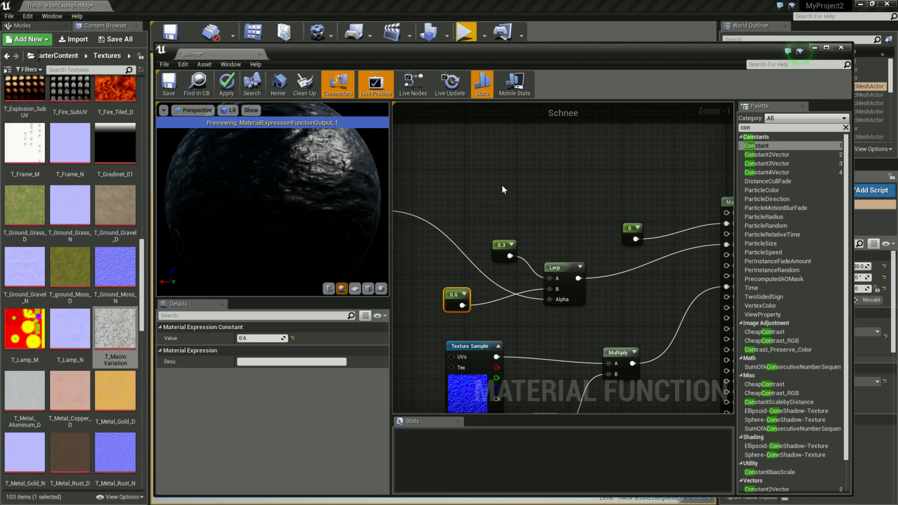
- Move the T_MacroVariation texture sample node up above the Lerp nodes and recheck the layout
{"action": "right_click_drag", "start_coordinate": [503, 189], "coordinate": [558, 224]}
{"action": "left_click_drag", "start_coordinate": [414, 226], "coordinate": [414, 180]}
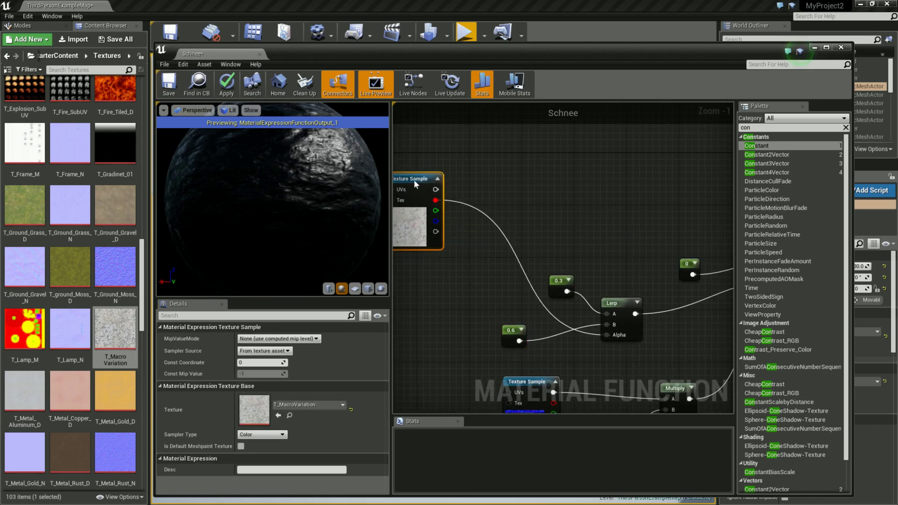
{"action": "scroll", "coordinate": [481, 196], "scroll_direction": "down", "scroll_amount": 3}
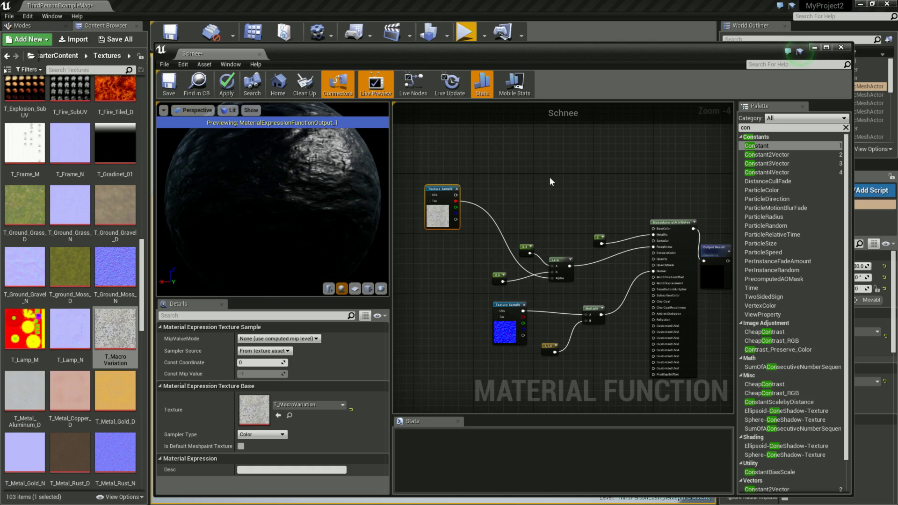
{"action": "left_click_drag", "start_coordinate": [452, 189], "coordinate": [461, 174]}
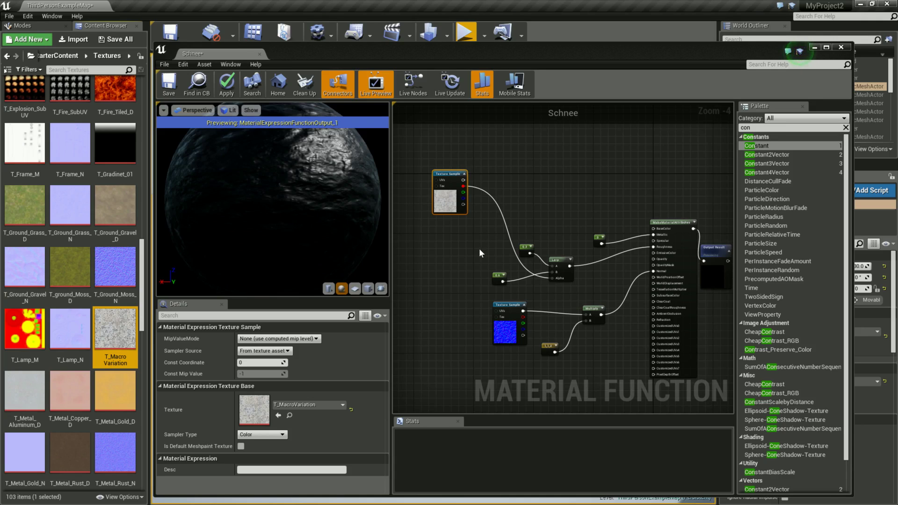
{"action": "scroll", "coordinate": [517, 175], "scroll_direction": "up", "scroll_amount": 1}
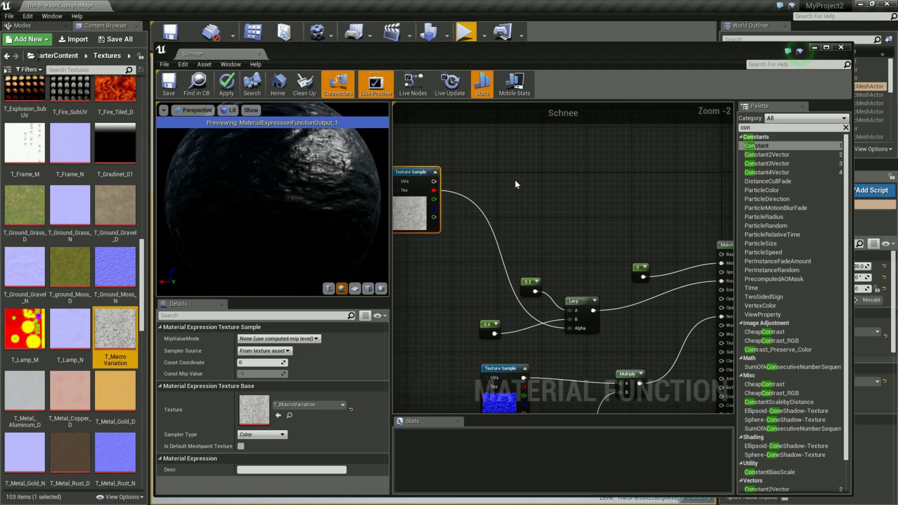
{"action": "scroll", "coordinate": [515, 180], "scroll_direction": "up", "scroll_amount": 1}
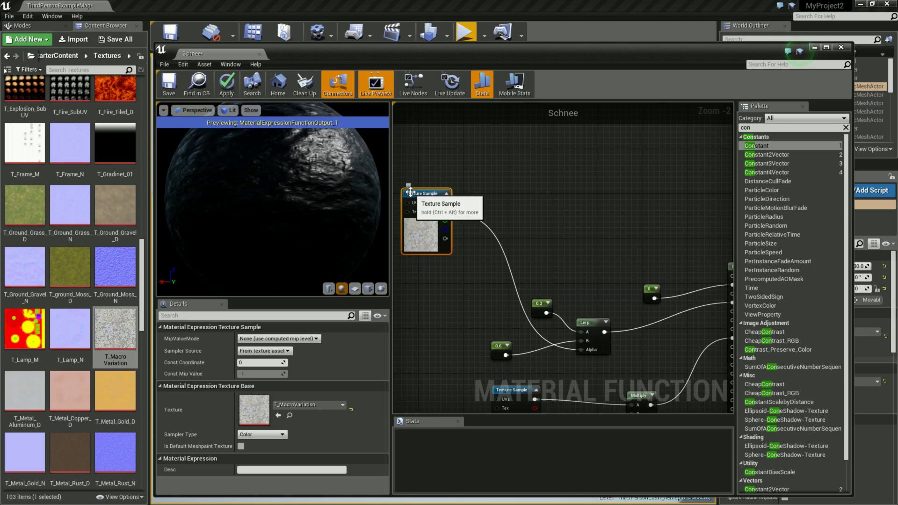
{"action": "mouse_move", "coordinate": [530, 366]}
{"action": "right_mouse_down"}
{"action": "mouse_move", "coordinate": [583, 268]}
{"action": "mouse_move", "coordinate": [549, 270]}
{"action": "right_mouse_up"}
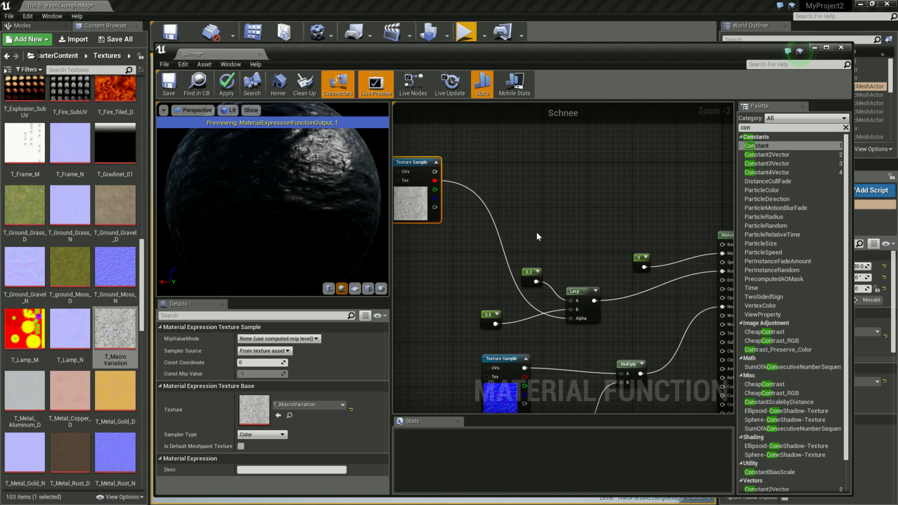
{"action": "double_click", "coordinate": [764, 127]}
{"action": "type", "text": "powe"}
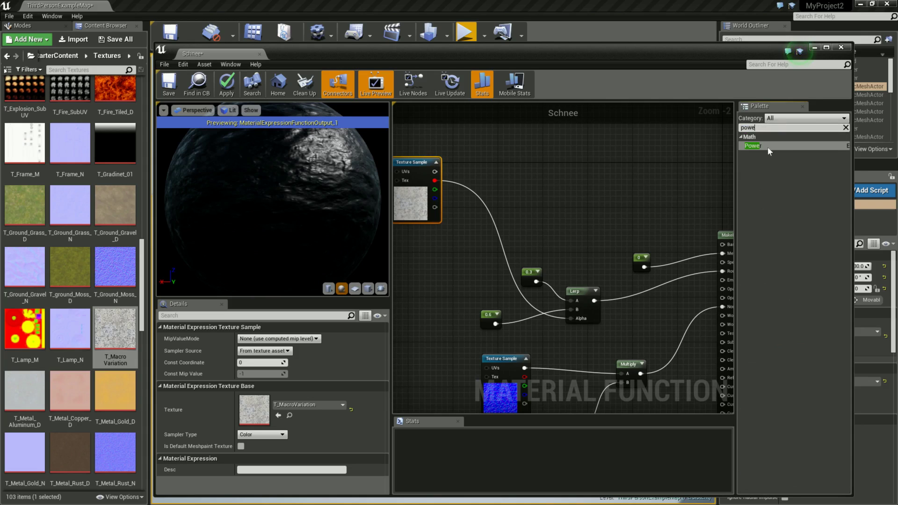
- Add a Power node with the macro texture's RGB as Base and a new Constant into Exp
{"action": "left_click_drag", "start_coordinate": [753, 146], "coordinate": [521, 144]}
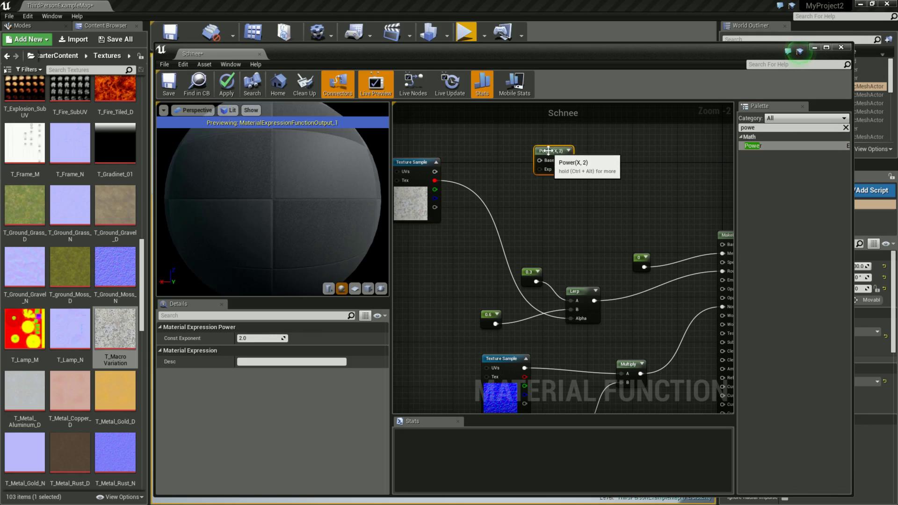
{"action": "left_click_drag", "start_coordinate": [434, 172], "coordinate": [520, 154]}
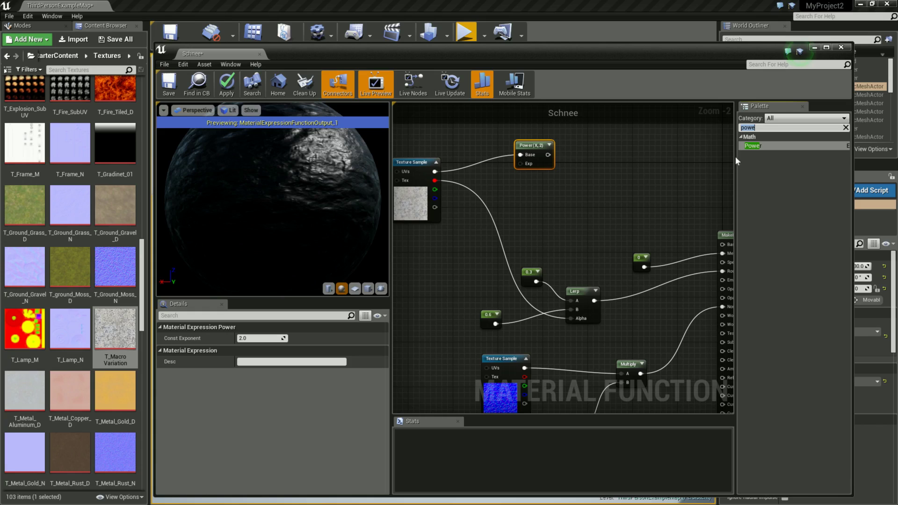
{"action": "type", "text": "Cons"}
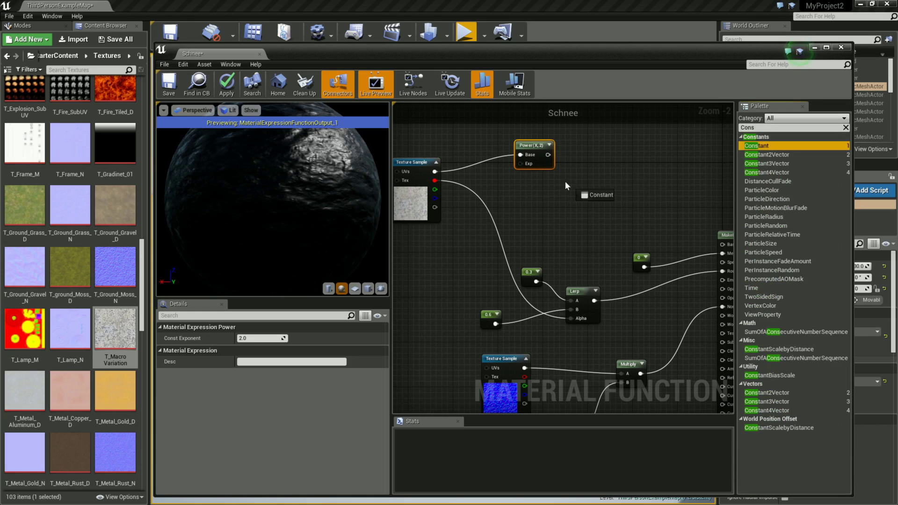
{"action": "left_click_drag", "start_coordinate": [769, 146], "coordinate": [489, 174]}
{"action": "left_click_drag", "start_coordinate": [531, 144], "coordinate": [550, 151]}
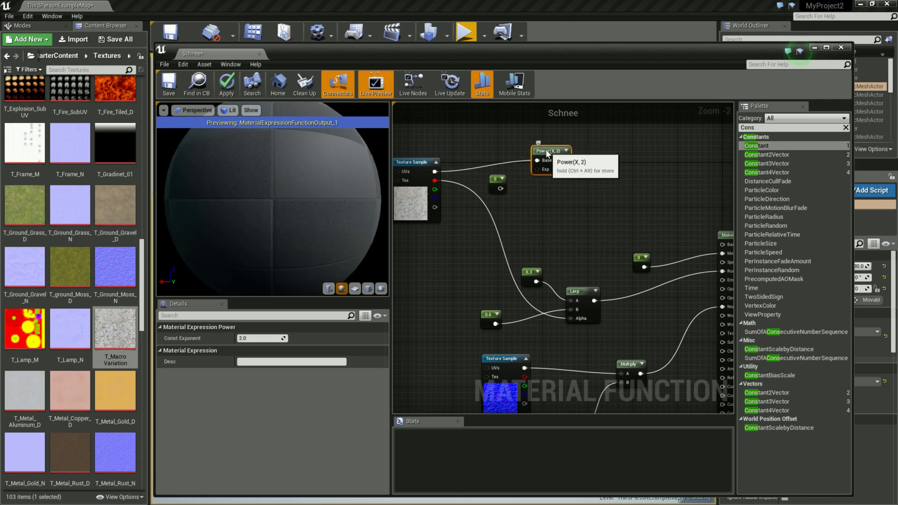
{"action": "left_click_drag", "start_coordinate": [500, 189], "coordinate": [542, 169]}
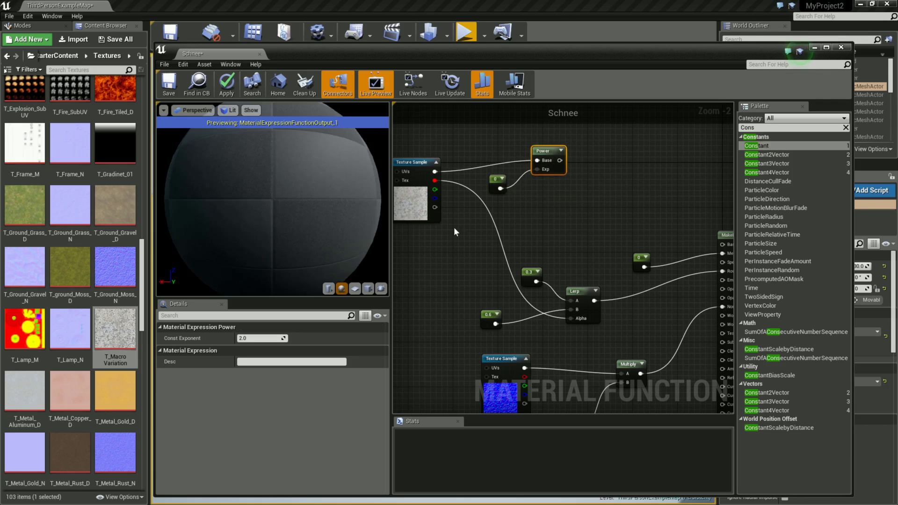
- Set the exponent Constant's value to 0.3
{"action": "left_click", "coordinate": [262, 338]}
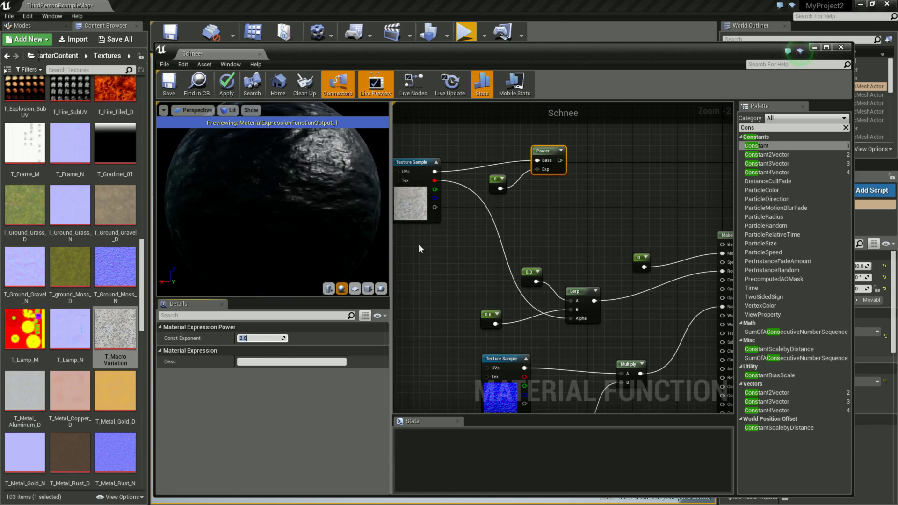
{"action": "left_click", "coordinate": [496, 183]}
{"action": "left_click", "coordinate": [268, 341]}
{"action": "type", "text": "3"}
{"action": "key", "text": "Return"}
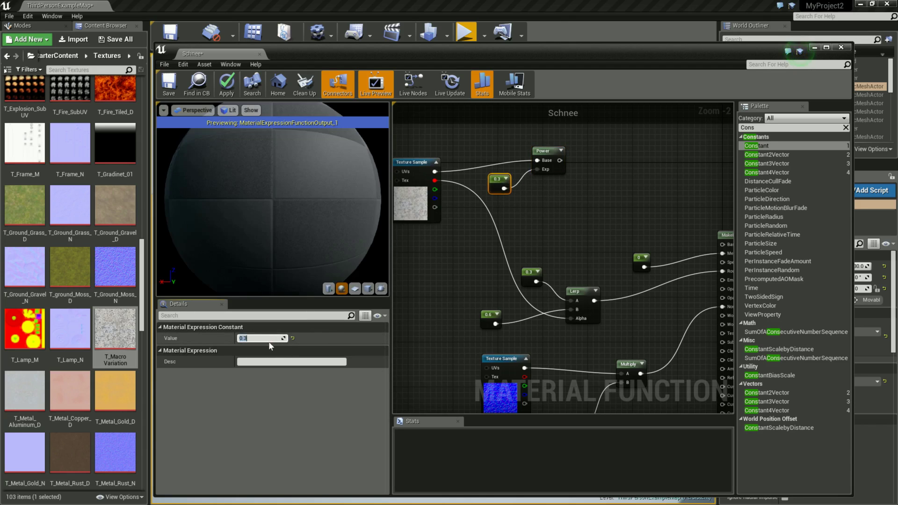
{"action": "right_click_drag", "start_coordinate": [584, 238], "coordinate": [520, 251]}
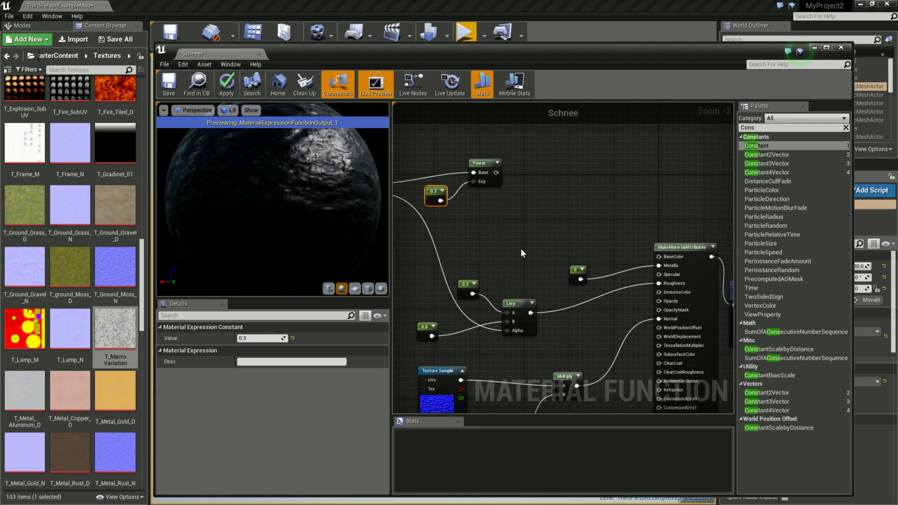
- Place a FuzzyShading node from the Palette and wire Power's output into its BaseColor pin
{"action": "left_click", "coordinate": [795, 128]}
{"action": "type", "text": "Fuzzy"}
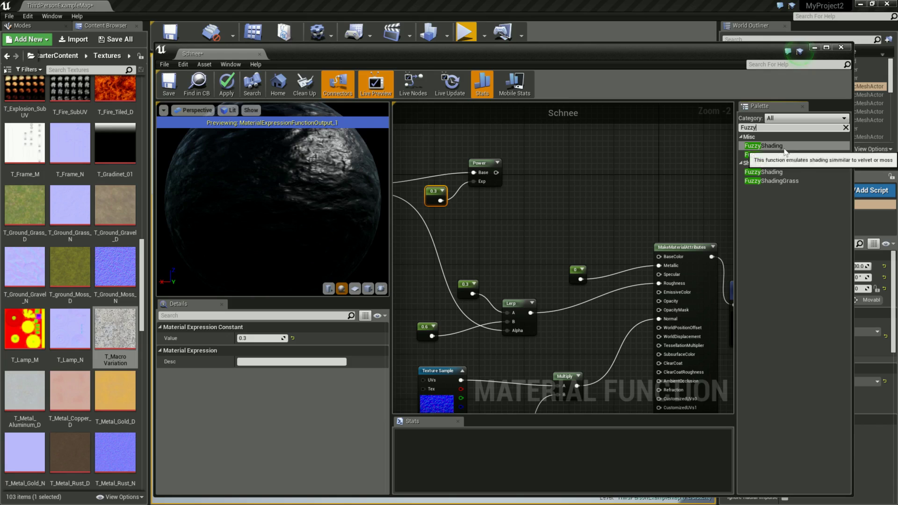
{"action": "left_click_drag", "start_coordinate": [767, 145], "coordinate": [569, 144]}
{"action": "left_click_drag", "start_coordinate": [496, 173], "coordinate": [540, 160]}
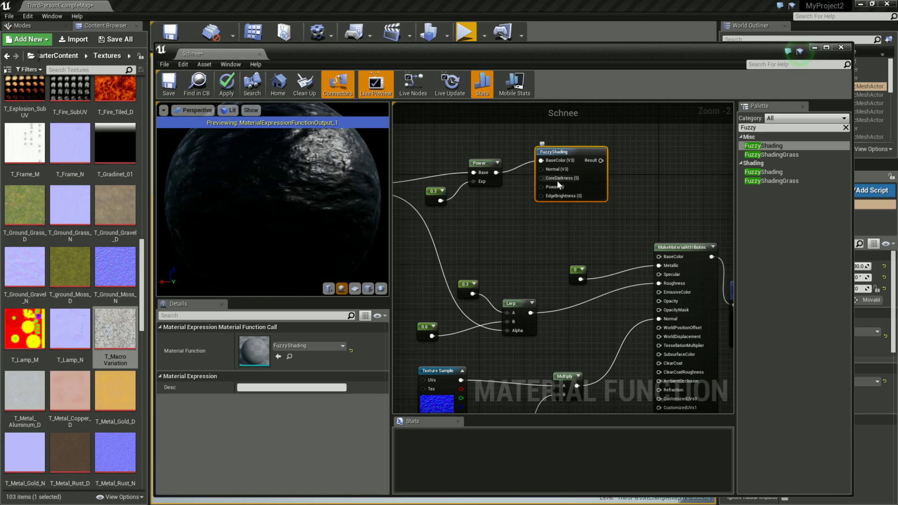
{"action": "left_click", "coordinate": [756, 127]}
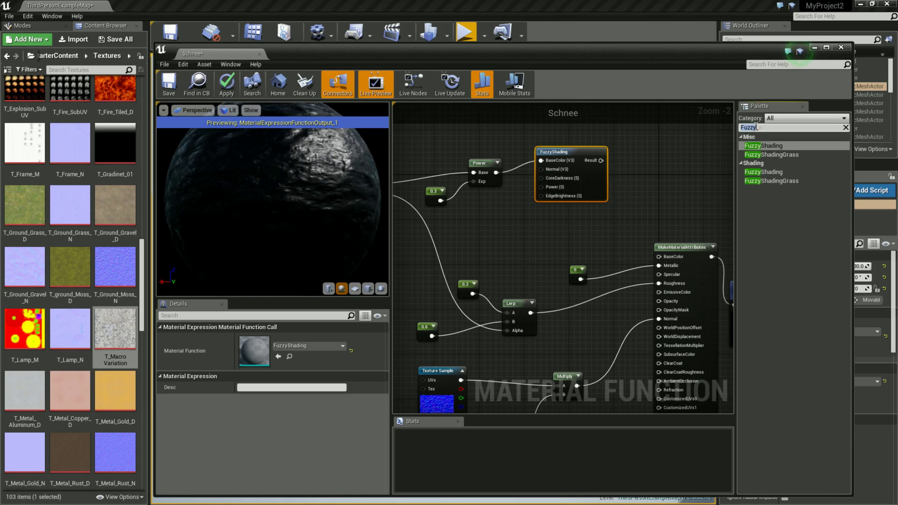
{"action": "type", "text": "Cons"}
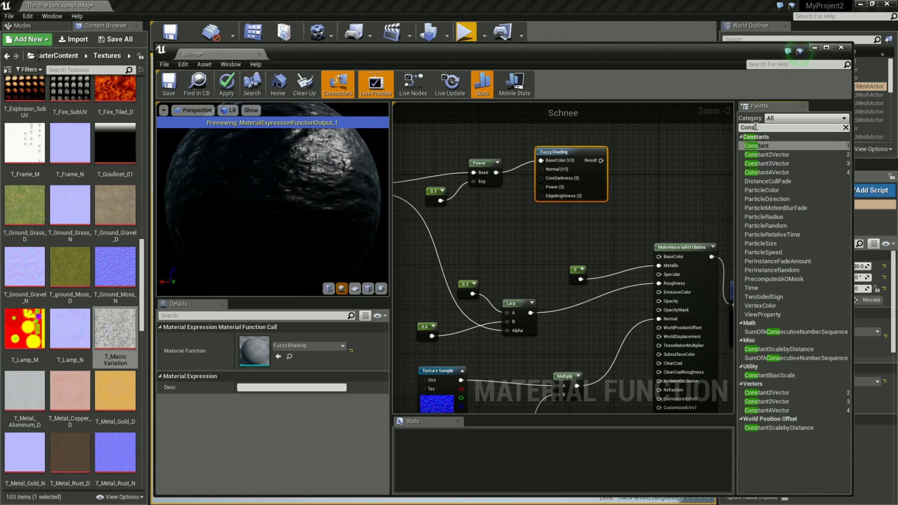
- Add three scalar Constant nodes and connect a 0 constant to FuzzyShading CoreDarkness
{"action": "mouse_move", "coordinate": [773, 145]}
{"action": "left_mouse_down"}
{"action": "mouse_move", "coordinate": [520, 209]}
{"action": "mouse_move", "coordinate": [497, 205]}
{"action": "left_mouse_up"}
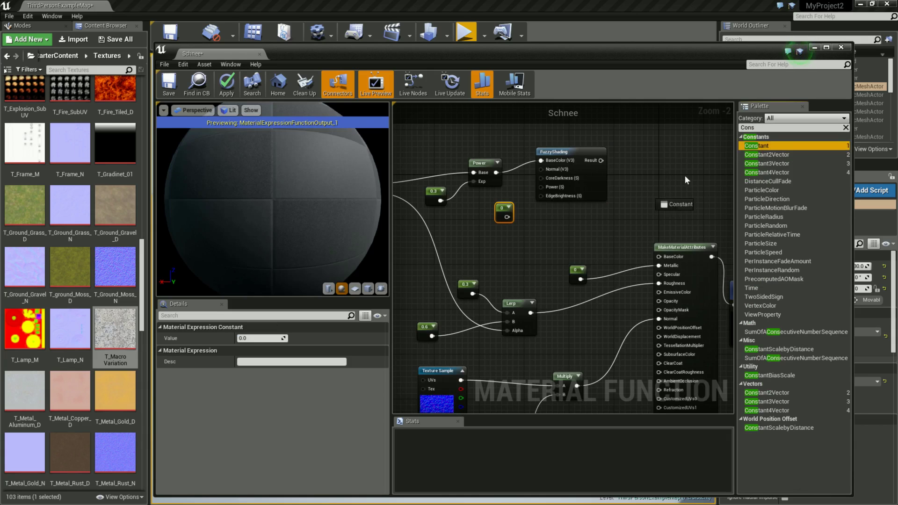
{"action": "key", "text": "ctrl+w"}
{"action": "mouse_move", "coordinate": [756, 145]}
{"action": "left_mouse_down"}
{"action": "mouse_move", "coordinate": [522, 224]}
{"action": "mouse_move", "coordinate": [496, 191]}
{"action": "mouse_move", "coordinate": [492, 215]}
{"action": "mouse_move", "coordinate": [540, 180]}
{"action": "left_mouse_up"}
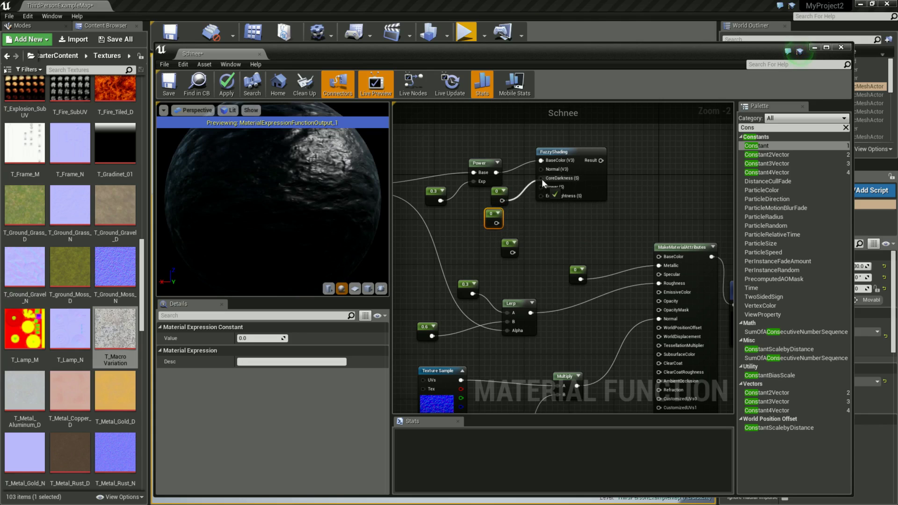
{"action": "left_click_drag", "start_coordinate": [541, 179], "coordinate": [542, 176]}
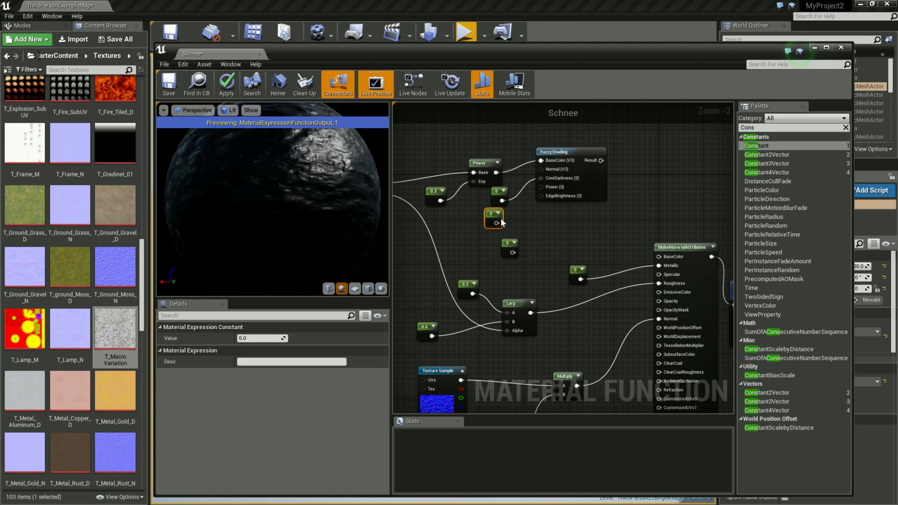
- Set the second constant to 1 and wire it into FuzzyShading Power
{"action": "left_click_drag", "start_coordinate": [501, 223], "coordinate": [507, 229]}
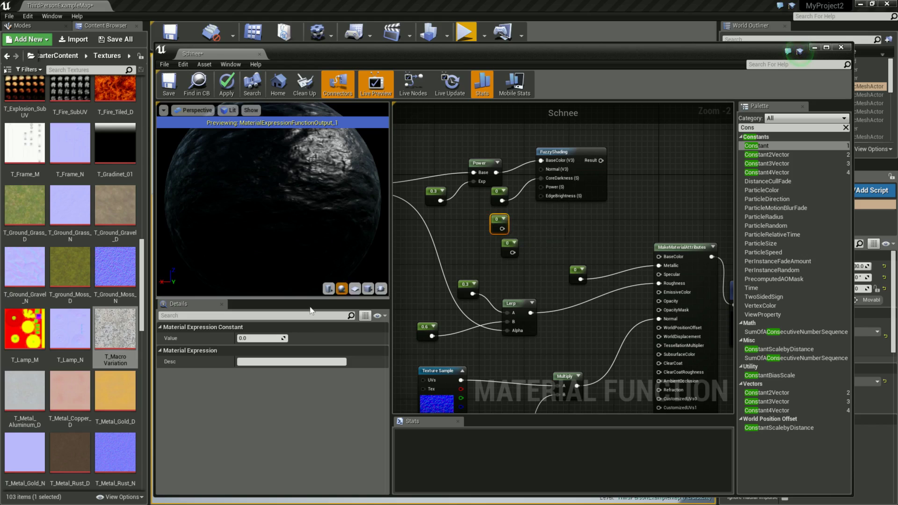
{"action": "left_click", "coordinate": [265, 338]}
{"action": "type", "text": "1"}
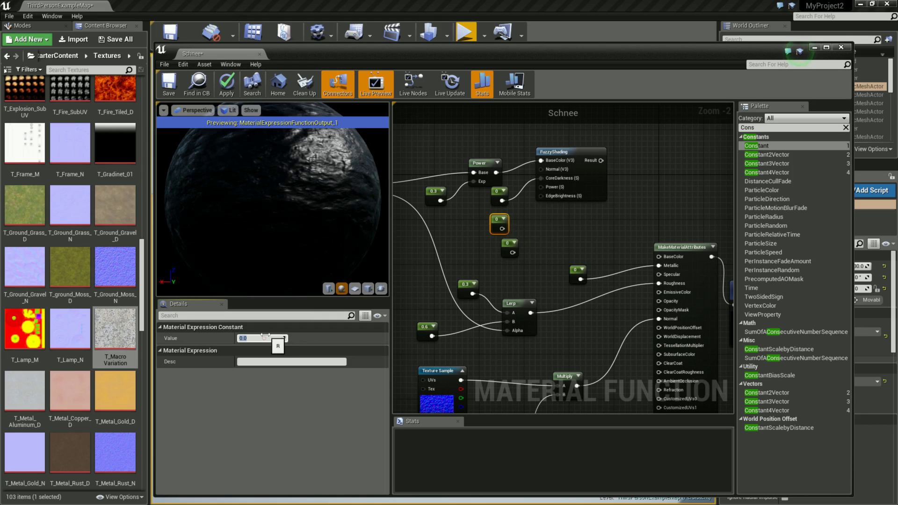
{"action": "key", "text": "Return"}
{"action": "left_click_drag", "start_coordinate": [502, 228], "coordinate": [541, 185]}
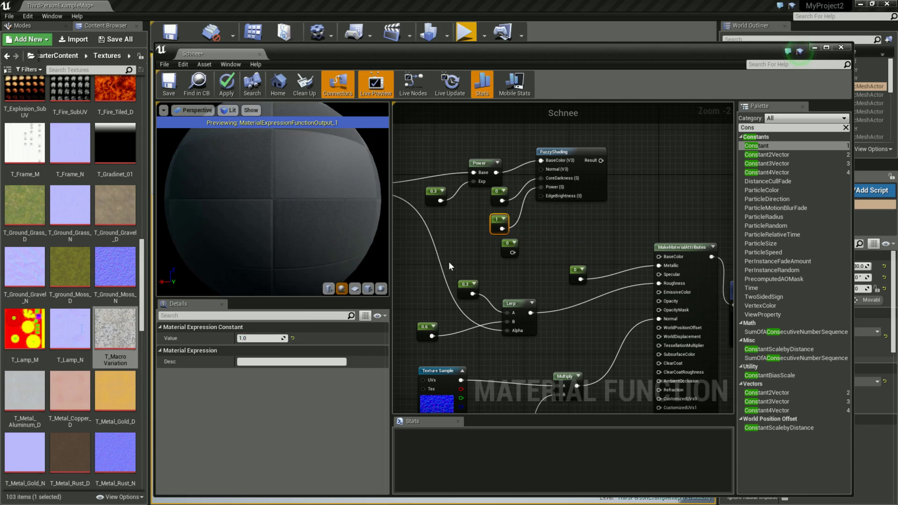
- Set the last constant to 0.5 and connect it to FuzzyShading EdgeBrightness
{"action": "left_click", "coordinate": [507, 250]}
{"action": "left_click", "coordinate": [244, 338]}
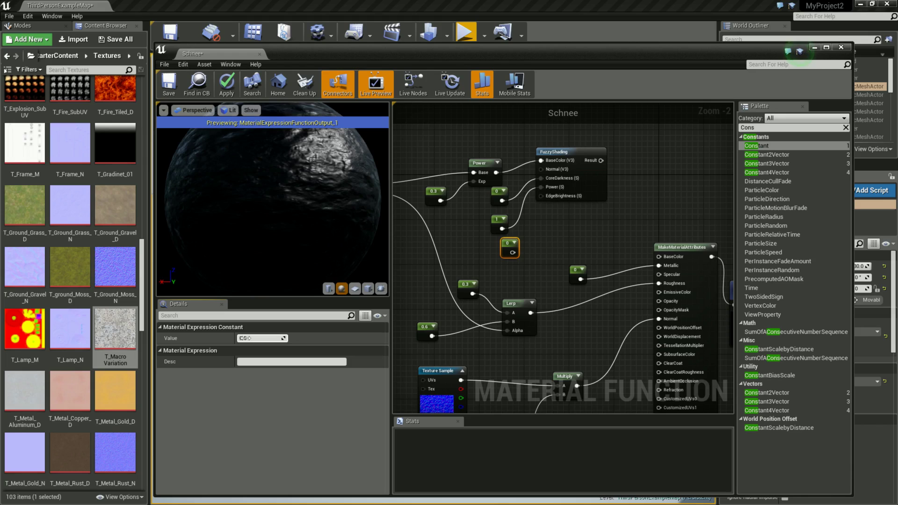
{"action": "key", "text": "Return"}
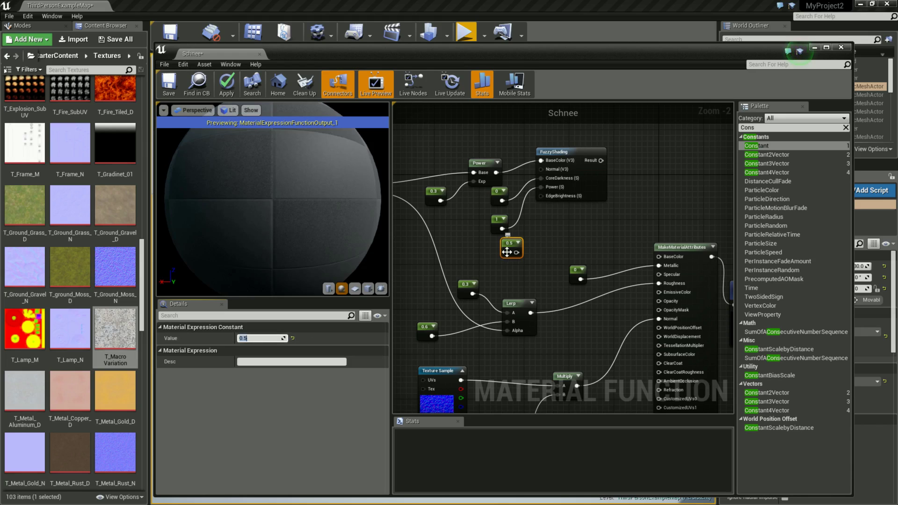
{"action": "mouse_move", "coordinate": [508, 243]}
{"action": "left_mouse_down"}
{"action": "mouse_move", "coordinate": [497, 242]}
{"action": "mouse_move", "coordinate": [538, 196]}
{"action": "left_mouse_up"}
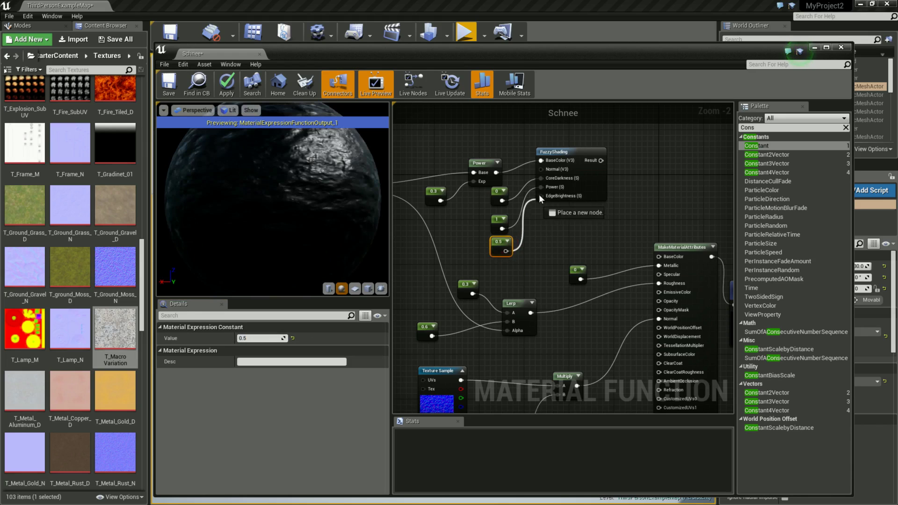
{"action": "right_click_drag", "start_coordinate": [612, 223], "coordinate": [595, 202]}
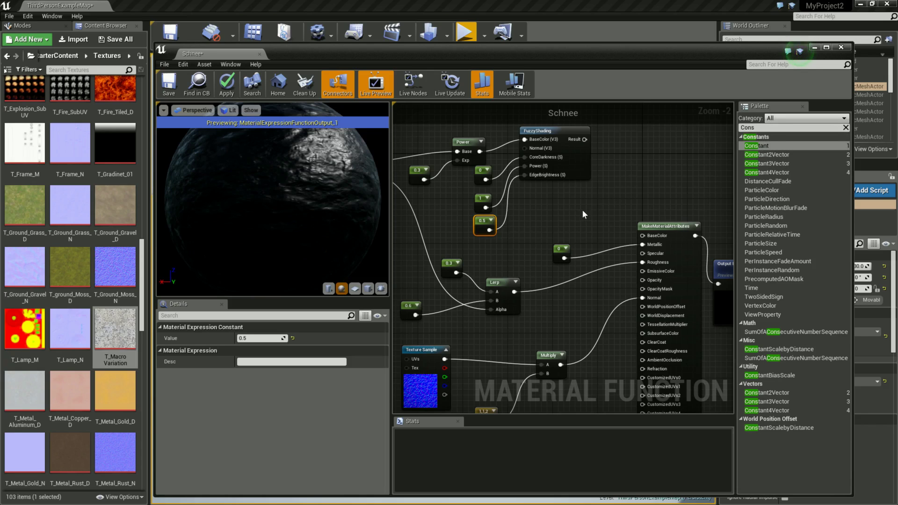
- Place a Constant3Vector node below FuzzyShading with R 0.8, G 0.9, B 0.95
{"action": "right_click_drag", "start_coordinate": [582, 209], "coordinate": [550, 226]}
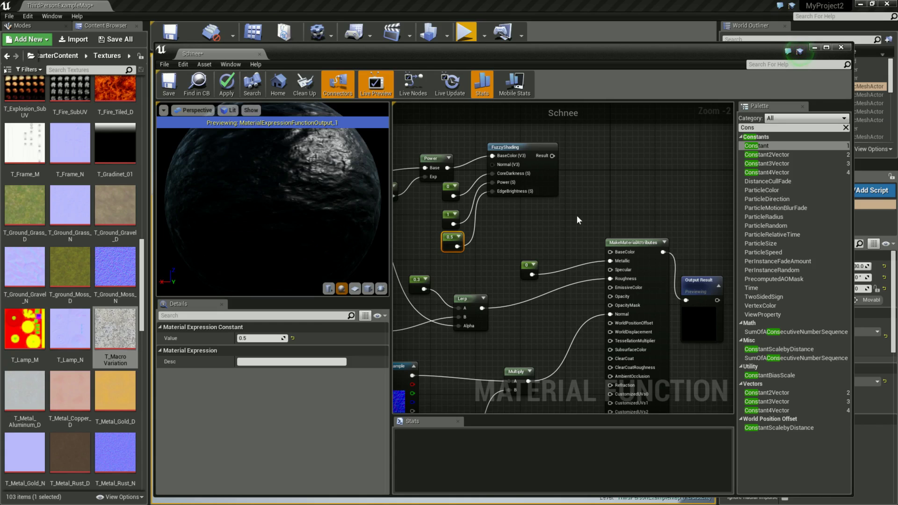
{"action": "mouse_move", "coordinate": [767, 164]}
{"action": "left_mouse_down"}
{"action": "mouse_move", "coordinate": [544, 226]}
{"action": "mouse_move", "coordinate": [546, 210]}
{"action": "left_mouse_up"}
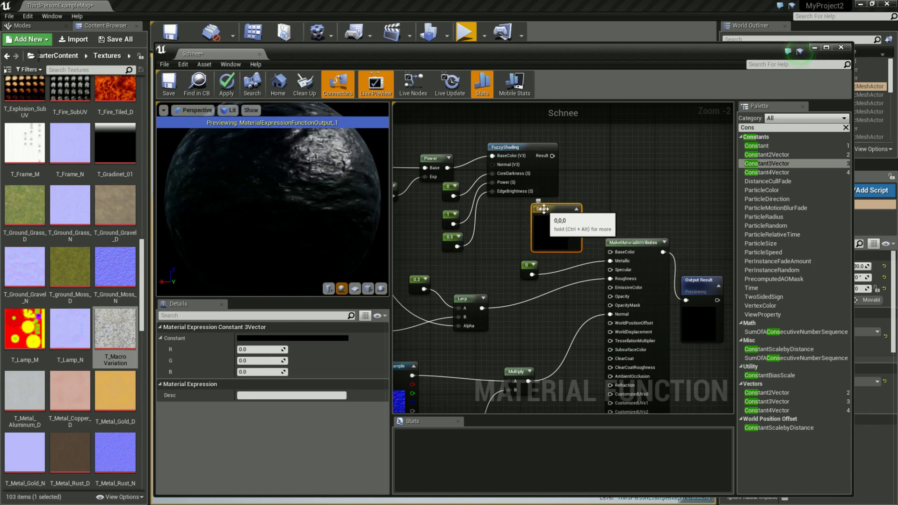
{"action": "left_click", "coordinate": [272, 349]}
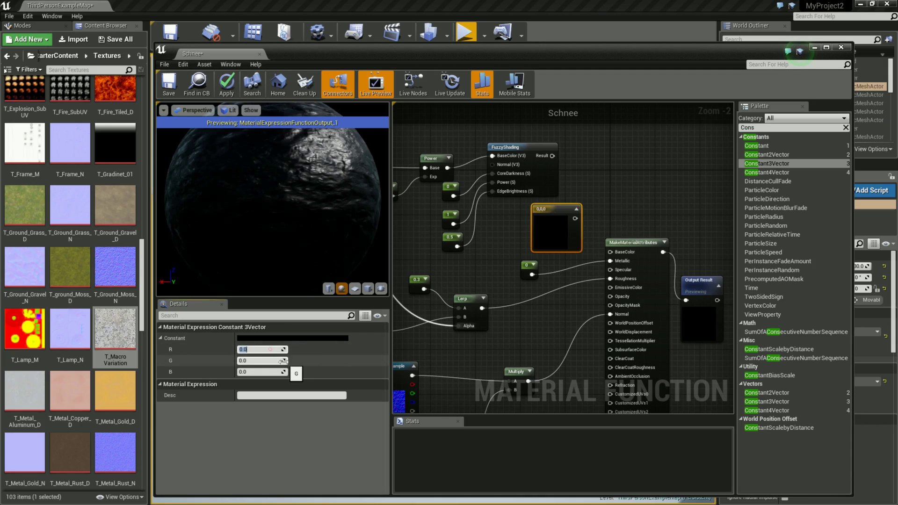
{"action": "type", "text": "0"}
{"action": "key", "text": "Return"}
{"action": "left_click", "coordinate": [283, 361]}
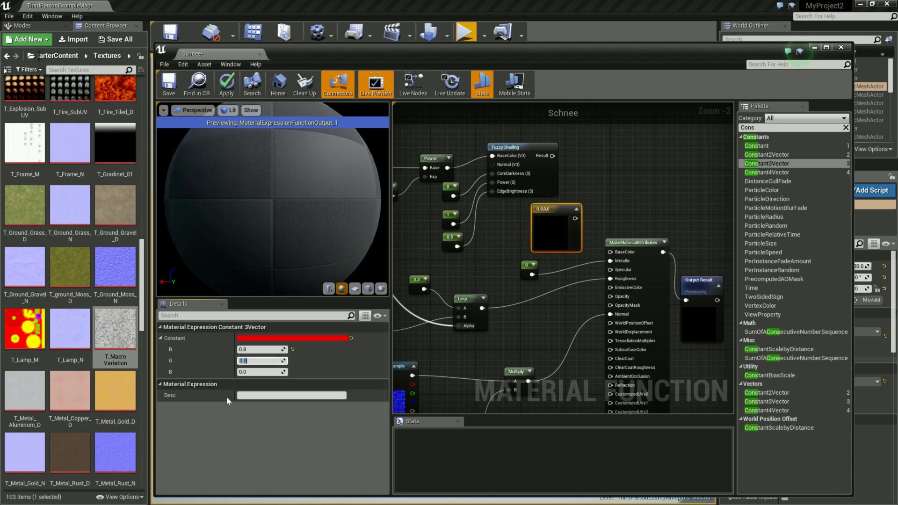
{"action": "type", "text": "0.9"}
{"action": "key", "text": "Tab"}
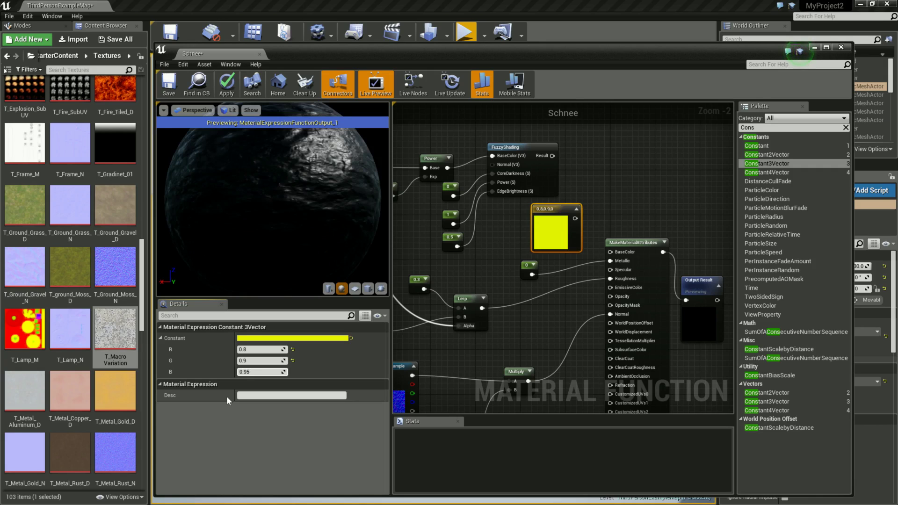
{"action": "left_click", "coordinate": [487, 276]}
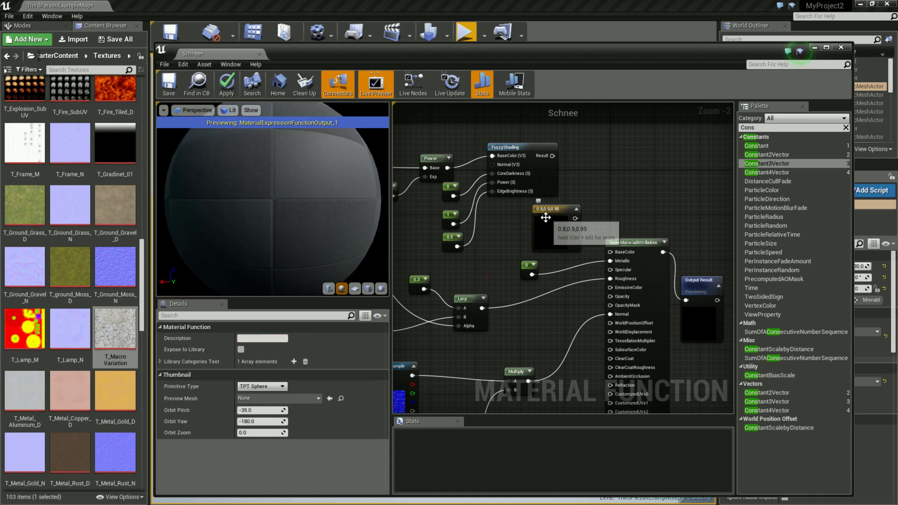
{"action": "left_click_drag", "start_coordinate": [567, 249], "coordinate": [566, 242]}
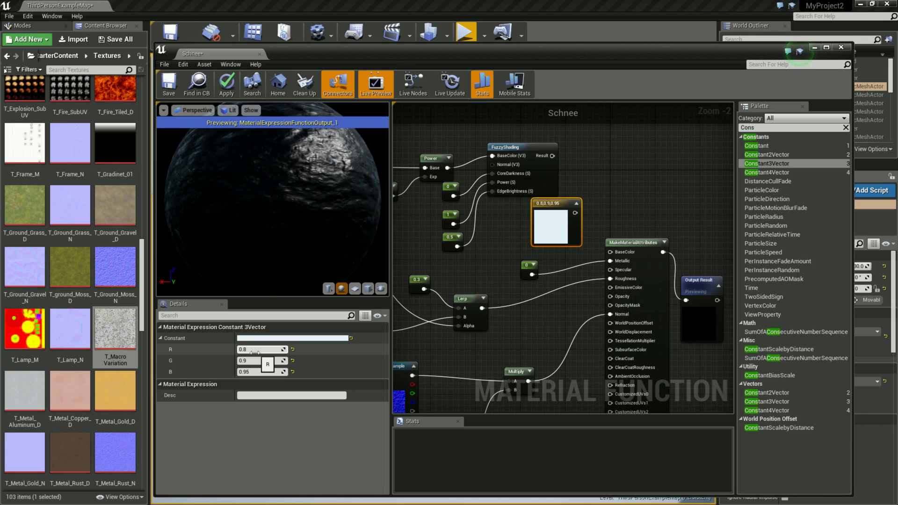
- Add a Multiply node combining the FuzzyShading result with the pale Constant3Vector colour
{"action": "left_click", "coordinate": [761, 128]}
{"action": "type", "text": "Multi"}
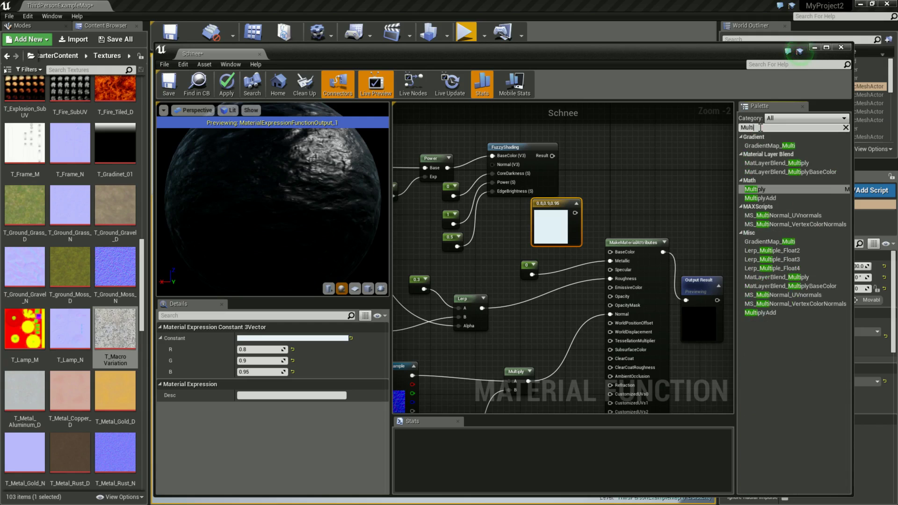
{"action": "left_click_drag", "start_coordinate": [774, 189], "coordinate": [606, 177]}
{"action": "mouse_move", "coordinate": [552, 156]}
{"action": "left_mouse_down"}
{"action": "mouse_move", "coordinate": [605, 199]}
{"action": "mouse_move", "coordinate": [610, 252]}
{"action": "left_mouse_up"}
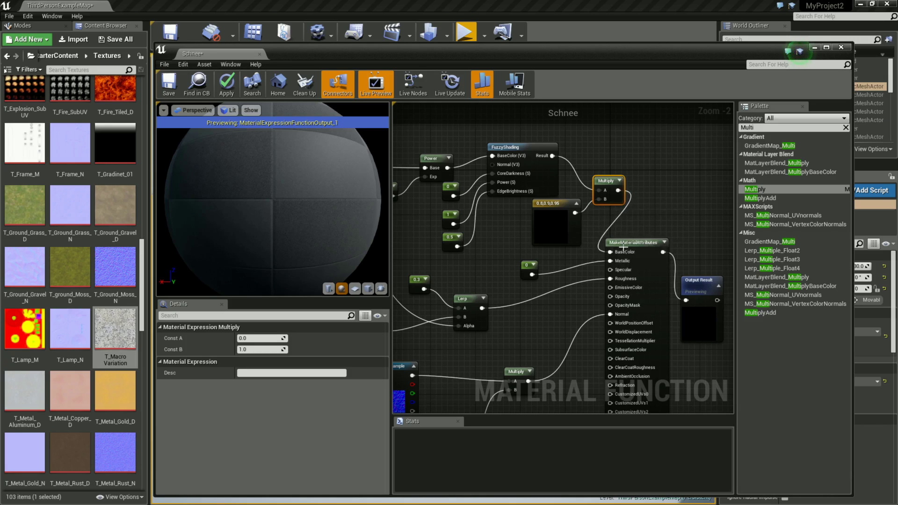
{"action": "right_click_drag", "start_coordinate": [668, 206], "coordinate": [627, 159]}
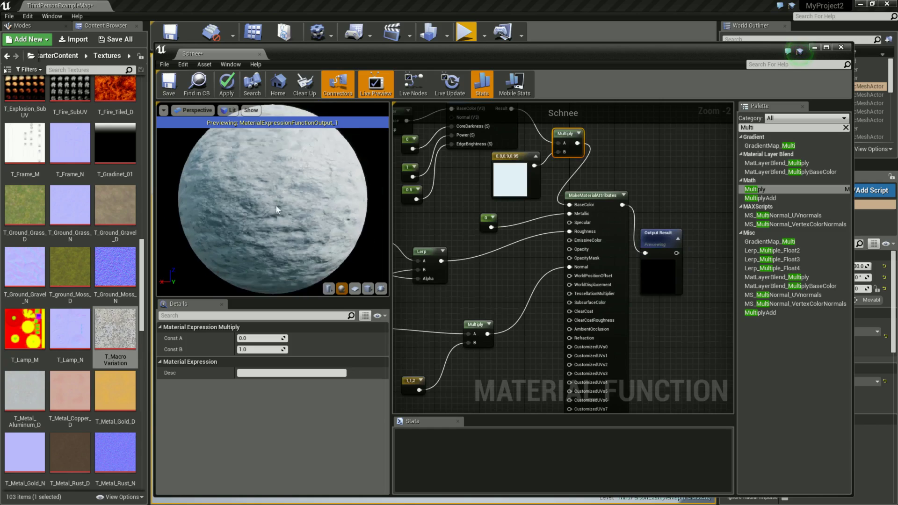
- Preview the Schnee material on the plane and cube meshes, zooming in to inspect it
{"action": "scroll", "coordinate": [275, 205], "scroll_direction": "down", "scroll_amount": 5}
{"action": "scroll", "coordinate": [266, 201], "scroll_direction": "down", "scroll_amount": 5}
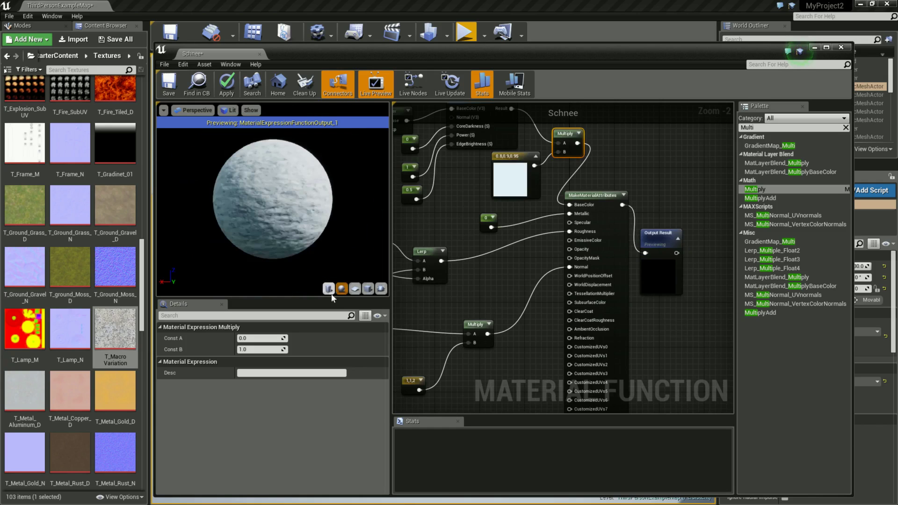
{"action": "left_click", "coordinate": [355, 289]}
{"action": "scroll", "coordinate": [276, 179], "scroll_direction": "up", "scroll_amount": 3}
{"action": "scroll", "coordinate": [274, 178], "scroll_direction": "up", "scroll_amount": 4}
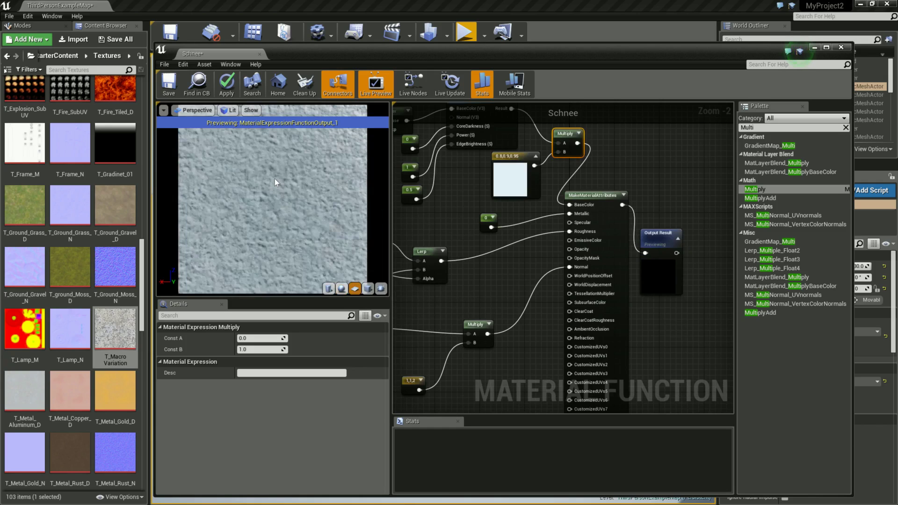
{"action": "left_click", "coordinate": [373, 291]}
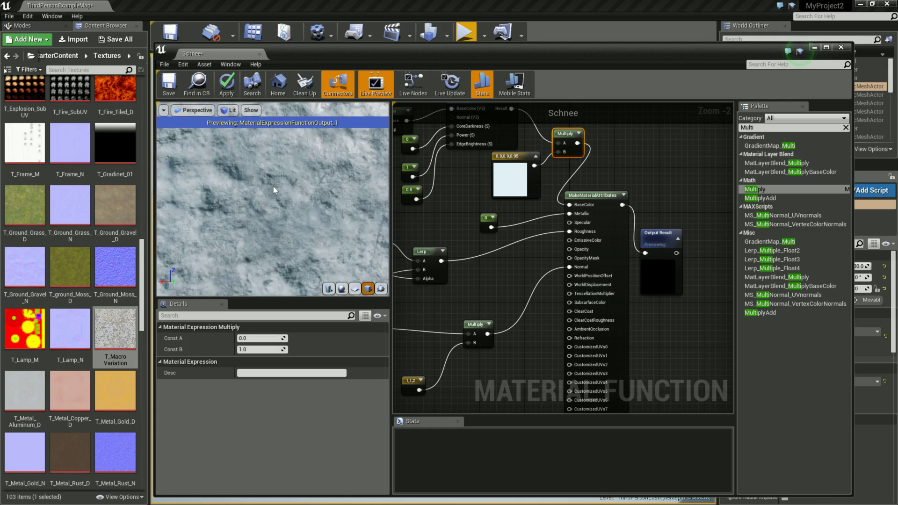
{"action": "scroll", "coordinate": [274, 195], "scroll_direction": "down", "scroll_amount": 5}
{"action": "scroll", "coordinate": [257, 213], "scroll_direction": "up", "scroll_amount": 5}
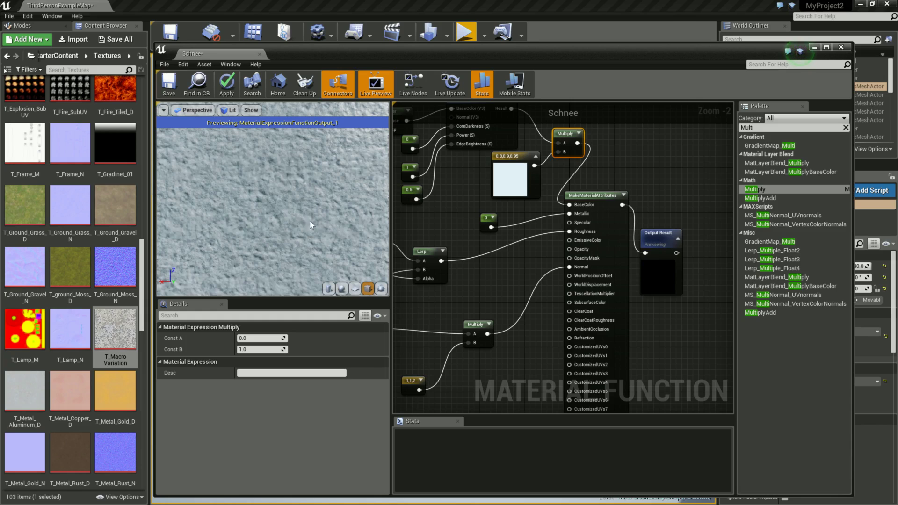
{"action": "right_click_drag", "start_coordinate": [453, 214], "coordinate": [564, 277]}
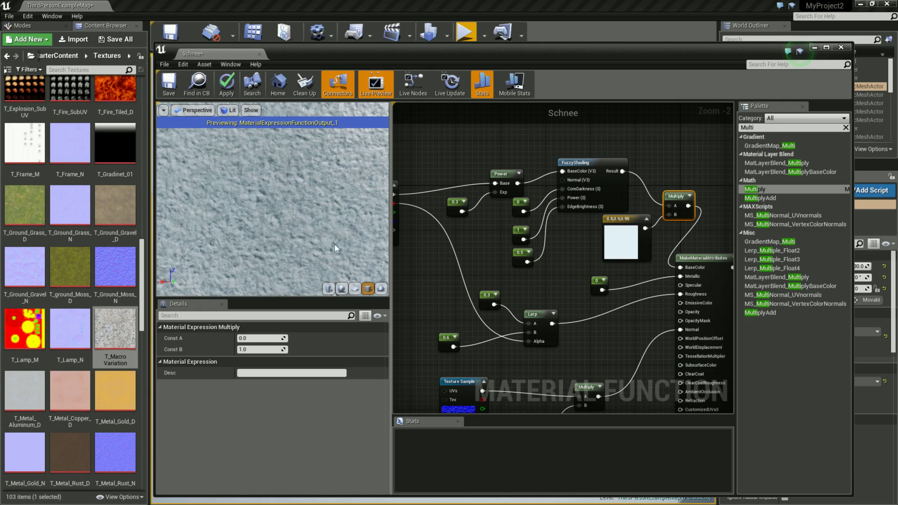
{"action": "scroll", "coordinate": [335, 244], "scroll_direction": "down", "scroll_amount": 5}
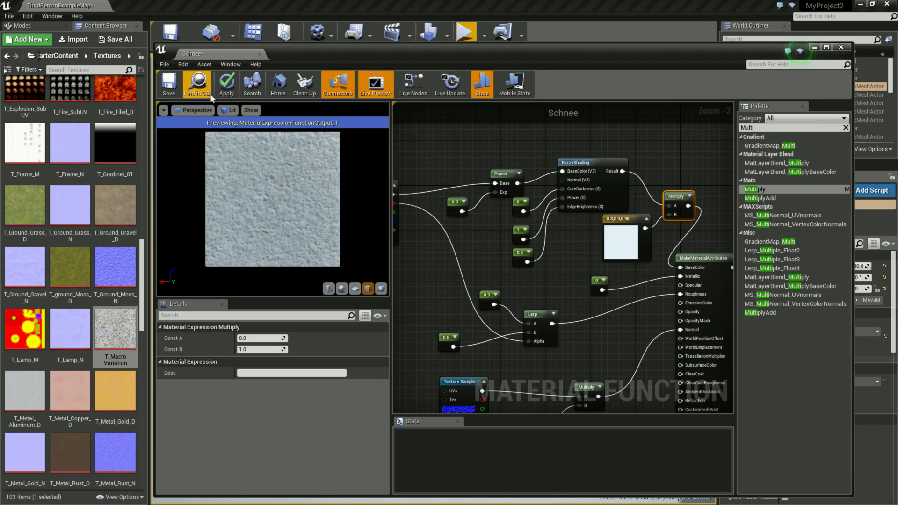
- Save the Schnee material function with Ctrl+S and close its editor window
{"action": "key", "text": "ctrl+s"}
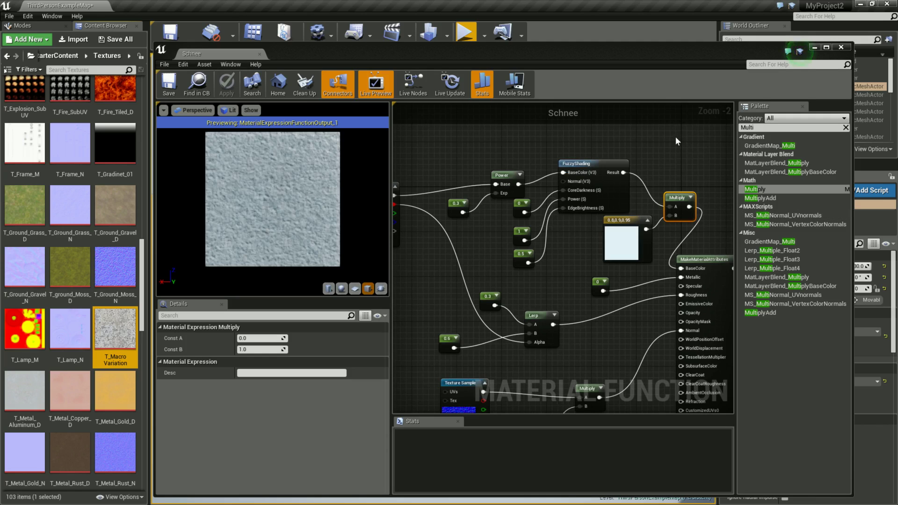
{"action": "left_click", "coordinate": [841, 47]}
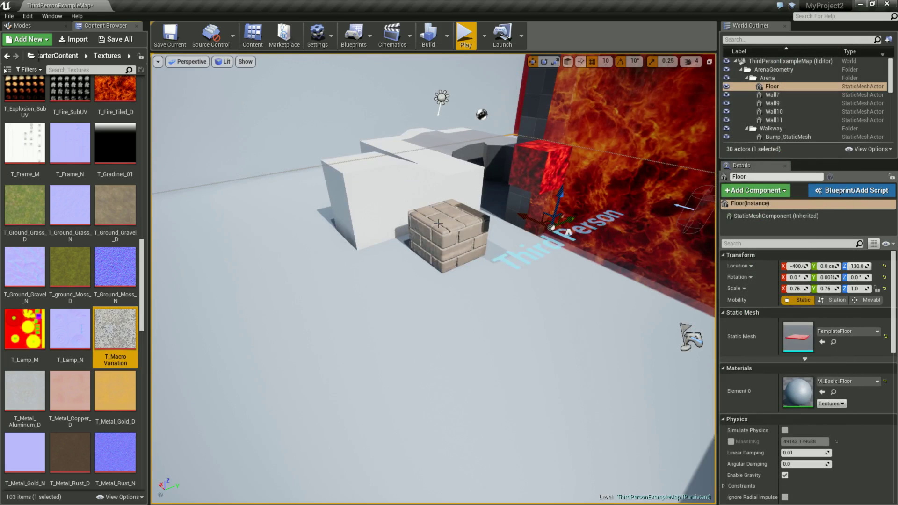